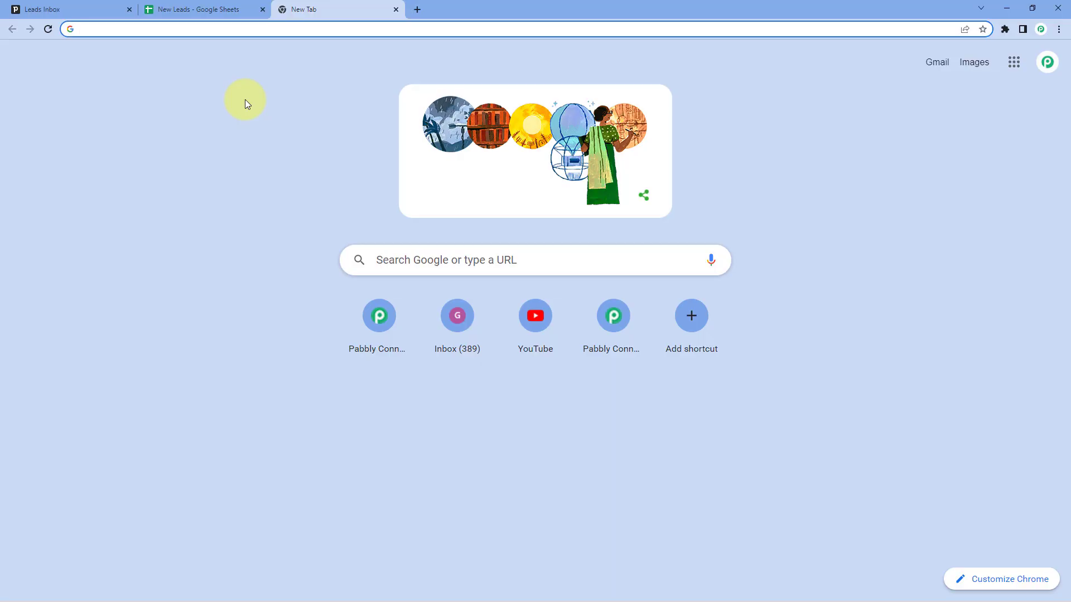
Load pabbly.com/connect, sign in, and open Pabbly Connect from the account's apps
text(pabbly.com/connect)
key(Return)
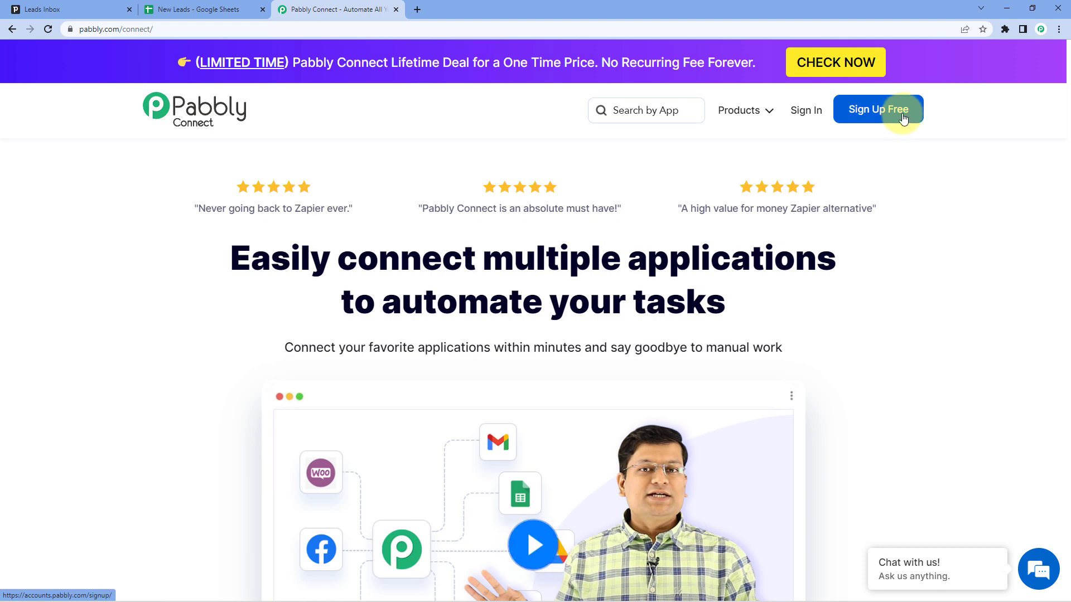
click(805, 112)
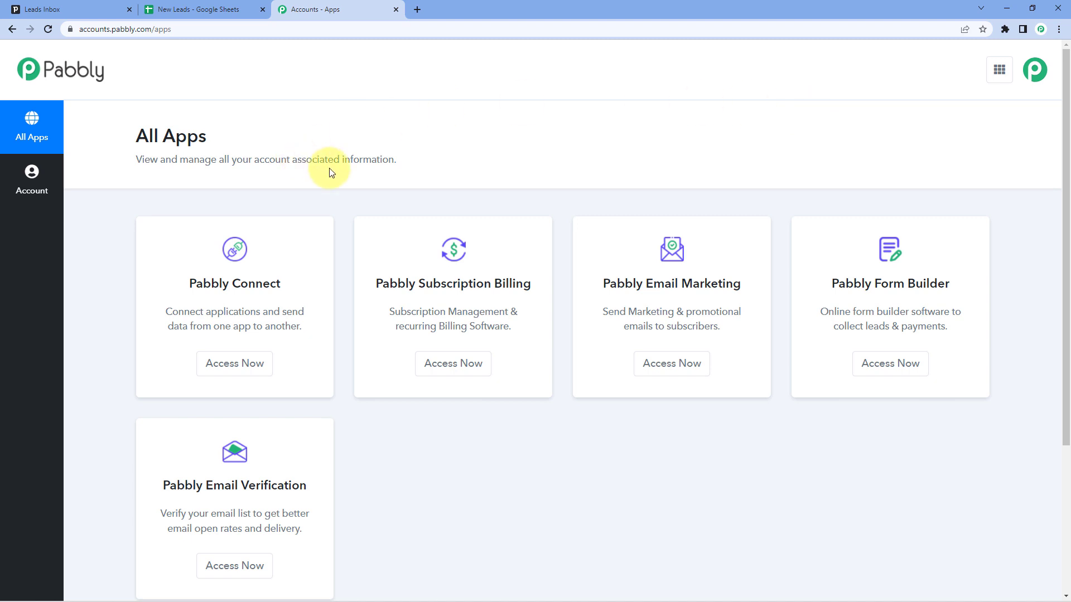
click(230, 370)
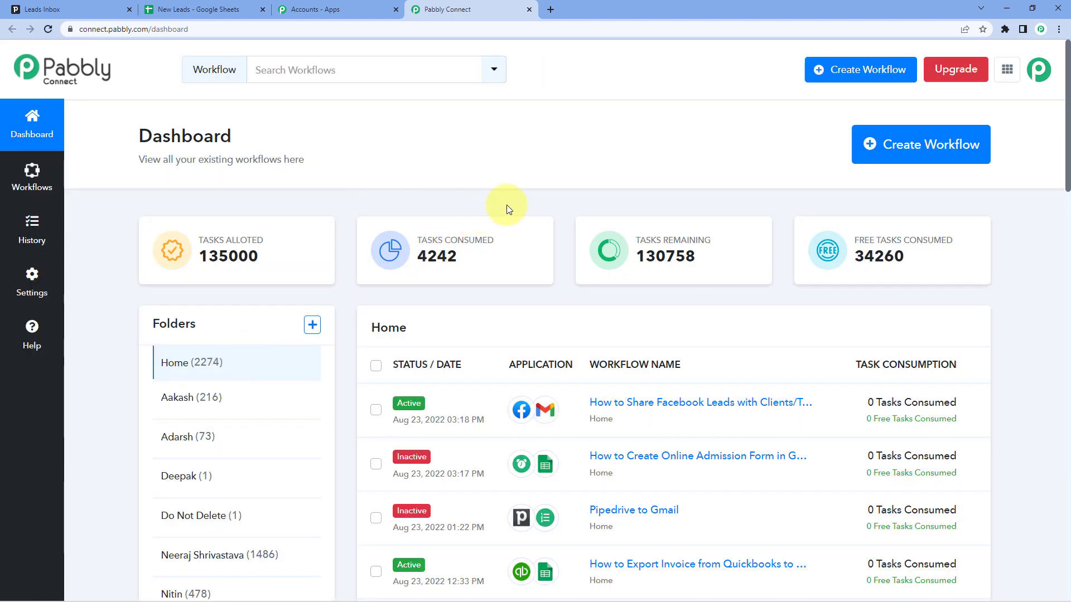
Create a new workflow named 'Pipedrive to Google Sheets'
click(911, 136)
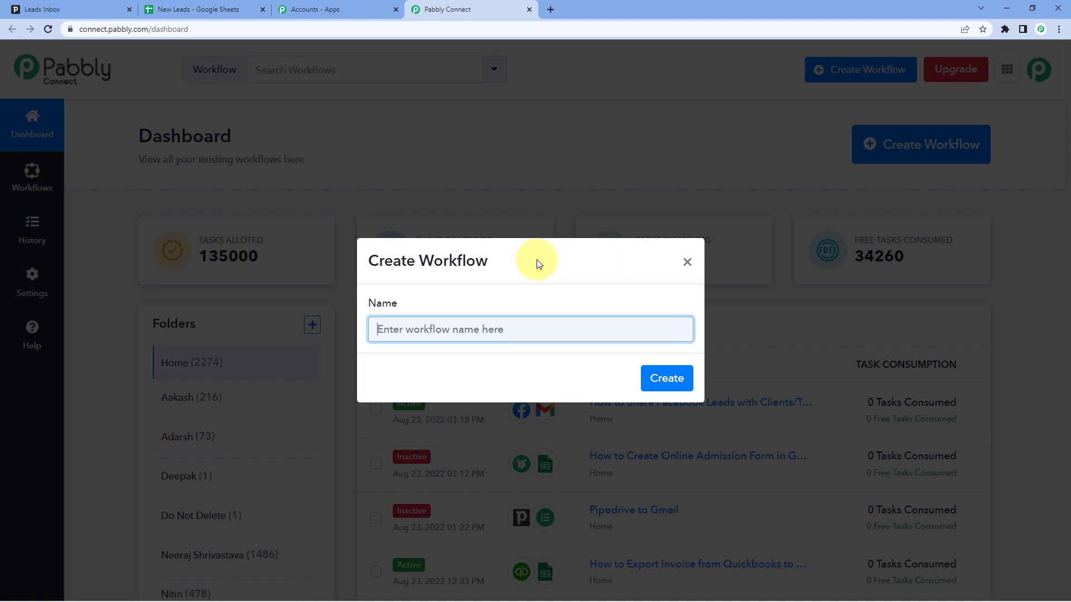
text(Piped)
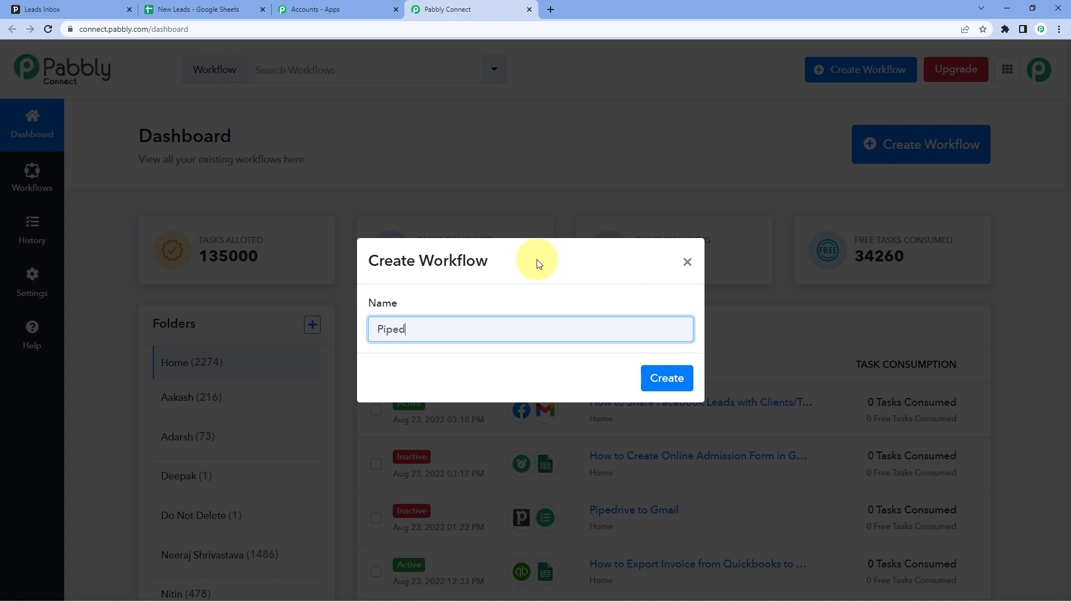
text(rive to Google Sheets)
click(654, 377)
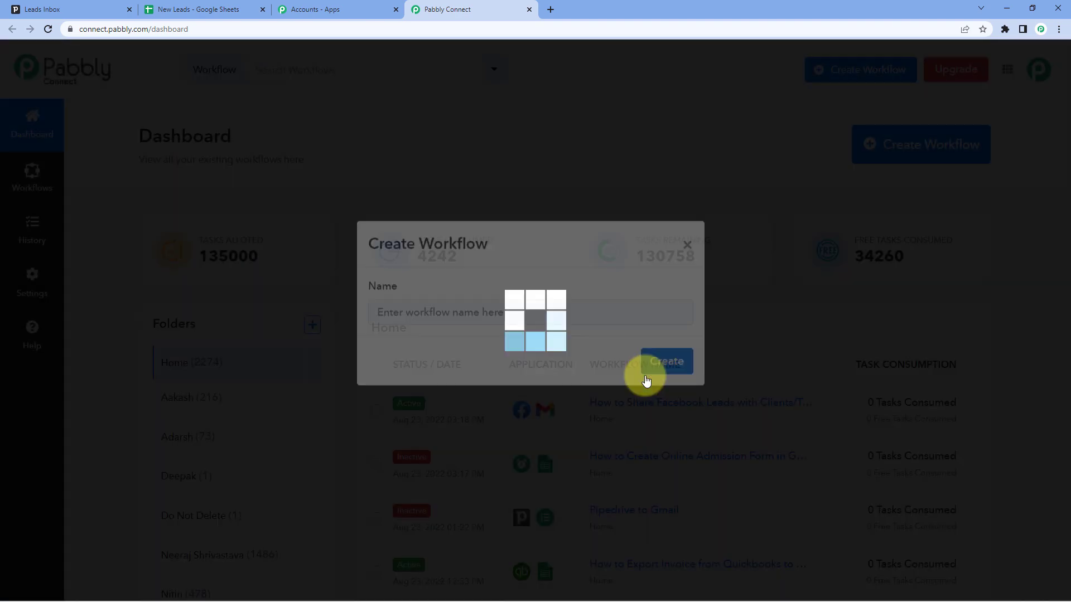
click(477, 246)
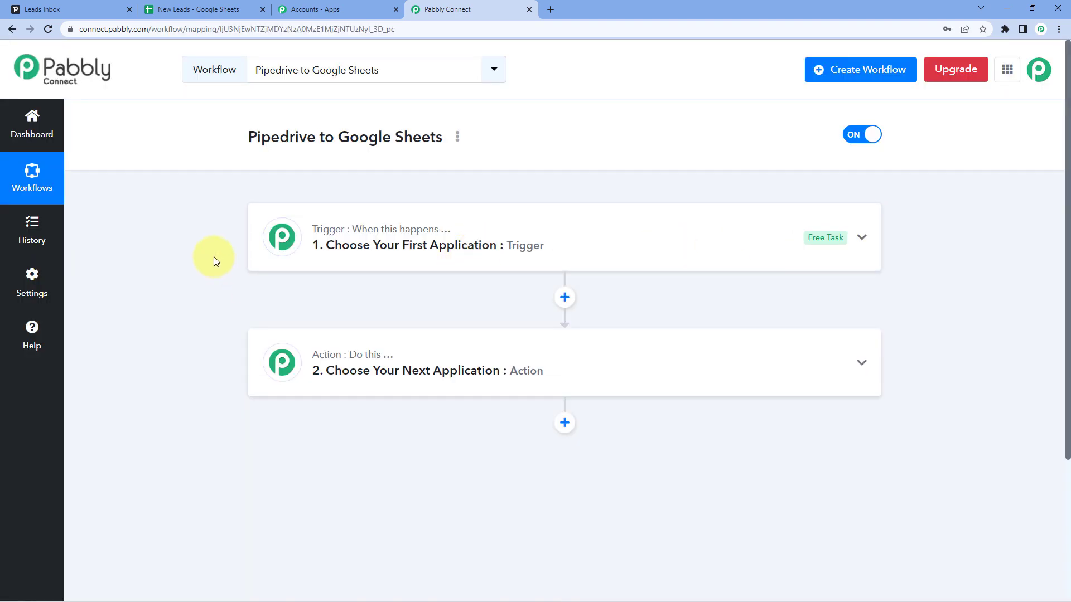
scroll(216, 261, down, 1)
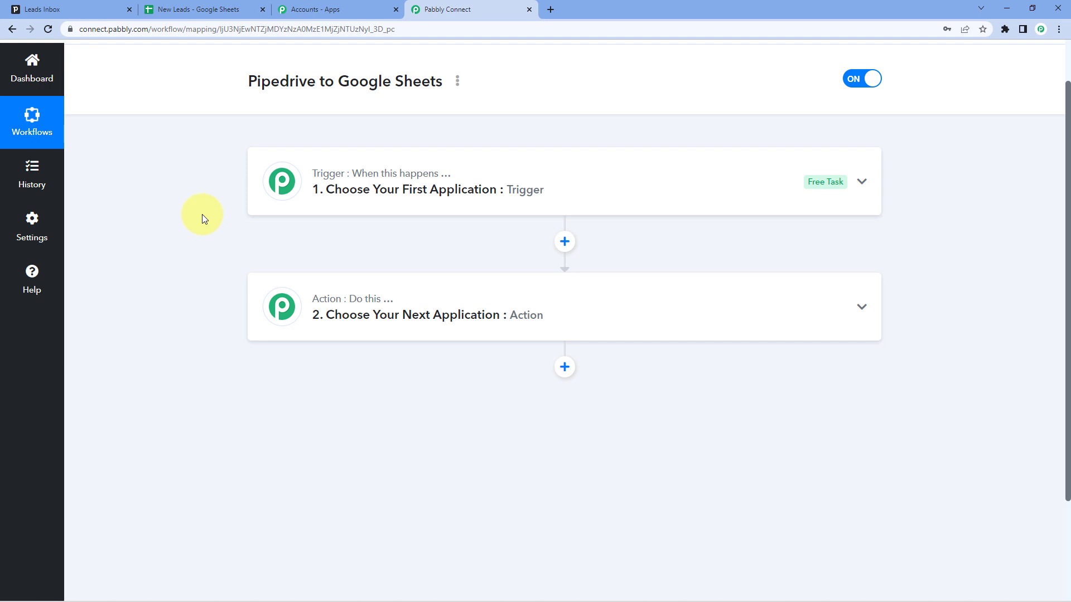
Expand the '1. Choose Your First Application' trigger header to show the app list
click(461, 172)
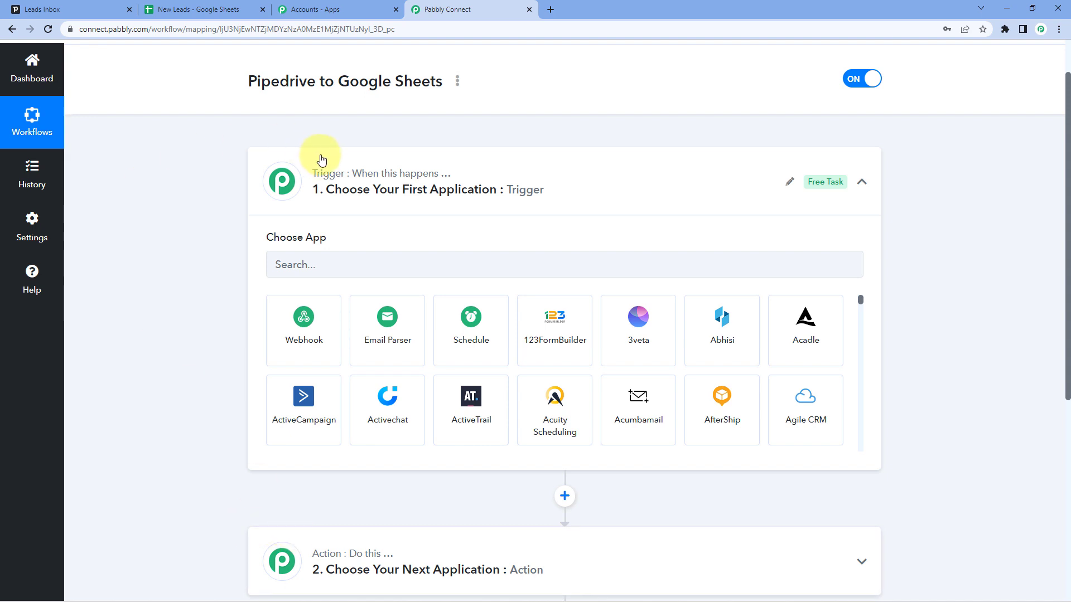
click(309, 167)
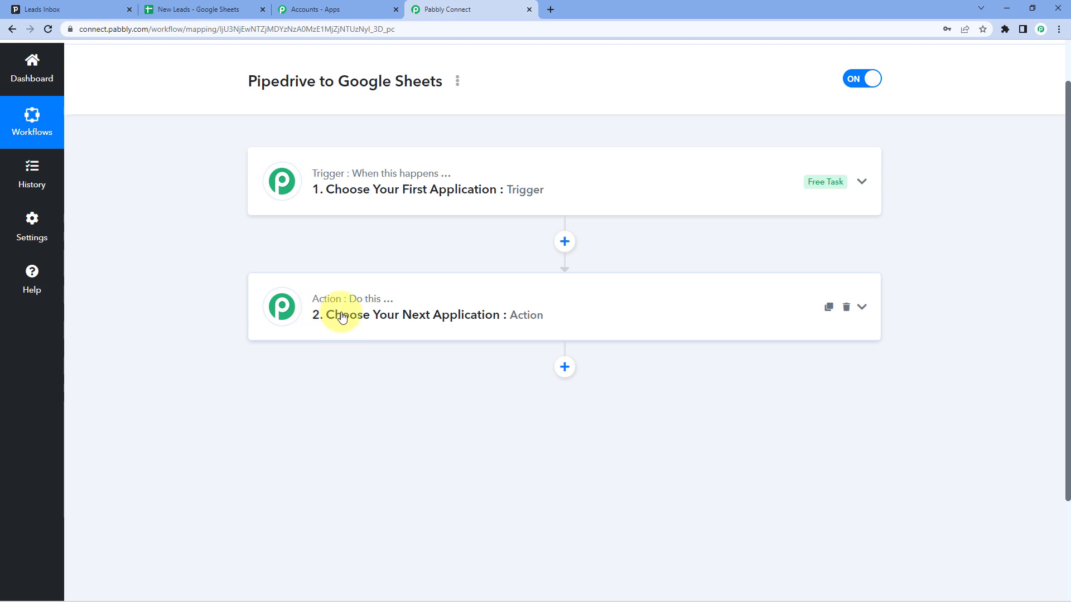
click(420, 190)
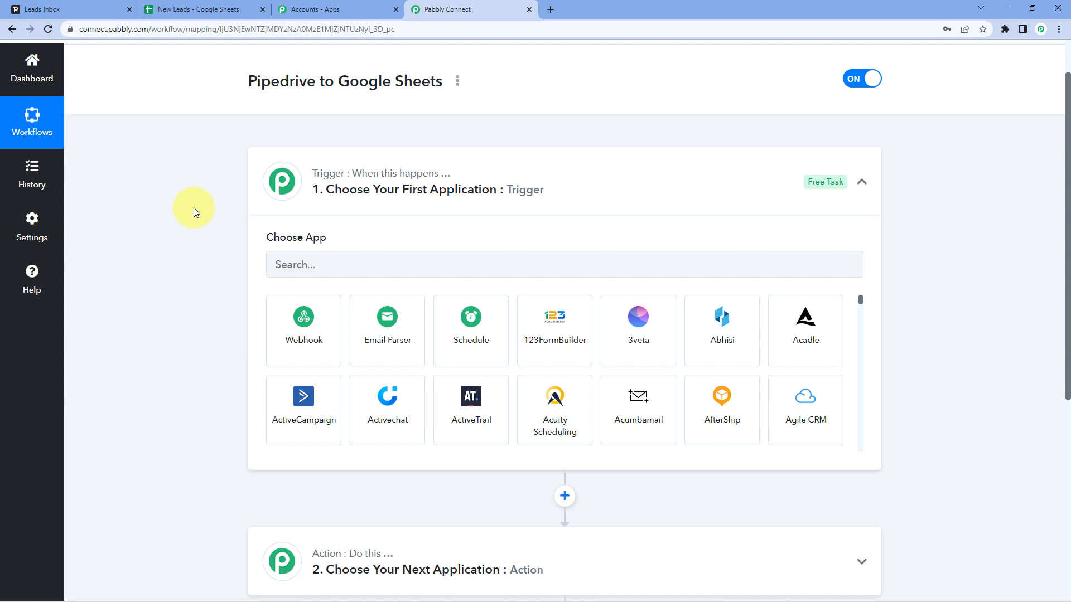
scroll(193, 208, down, 2)
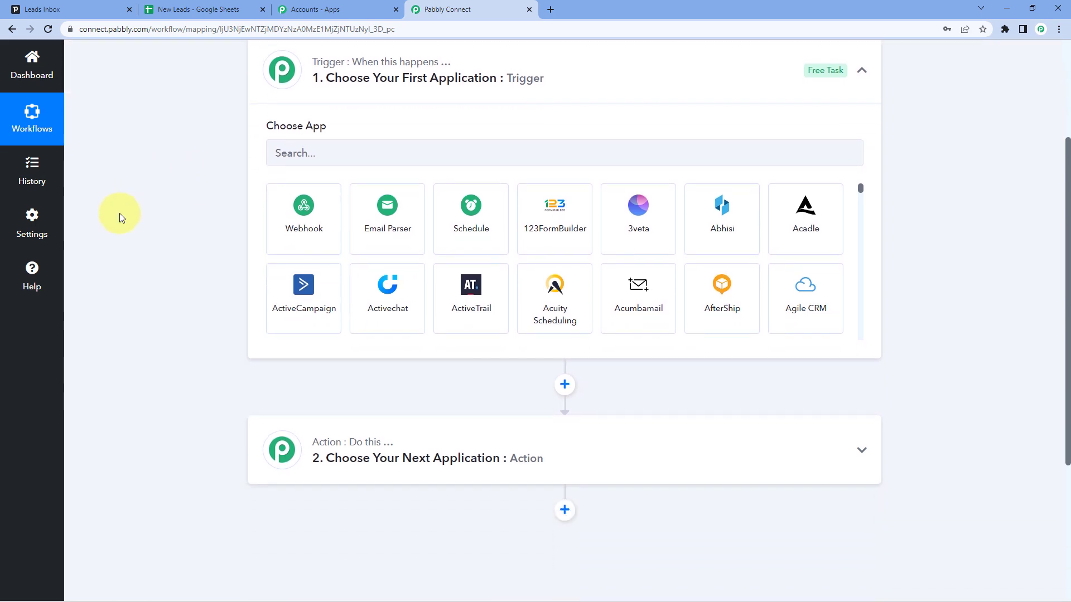
Set the trigger to PipeDrive's New Lead event and start a new PipeDrive connection
click(328, 150)
text(Pipe)
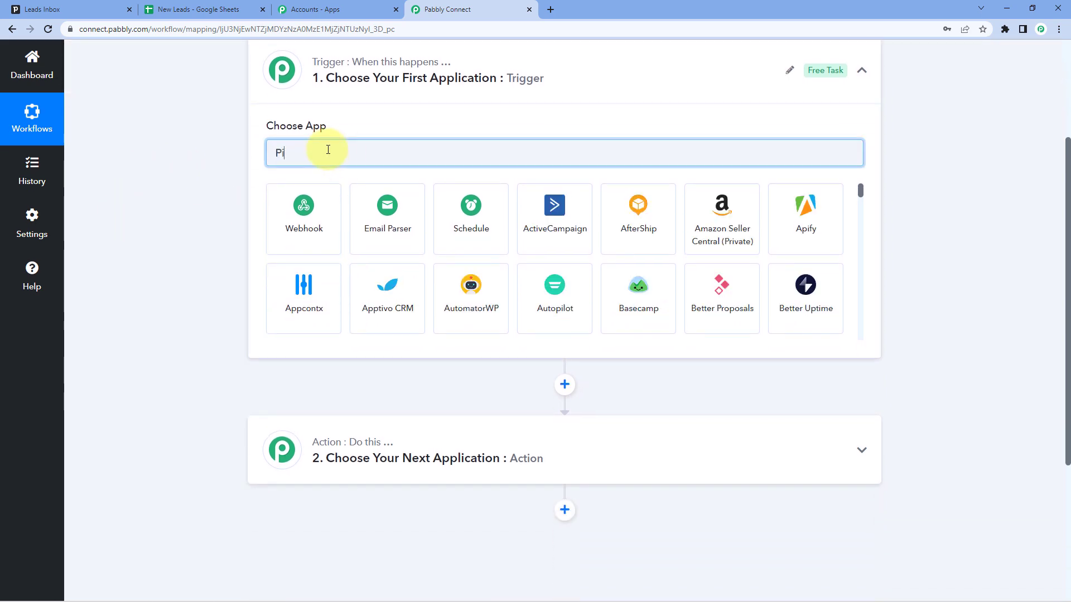
click(388, 216)
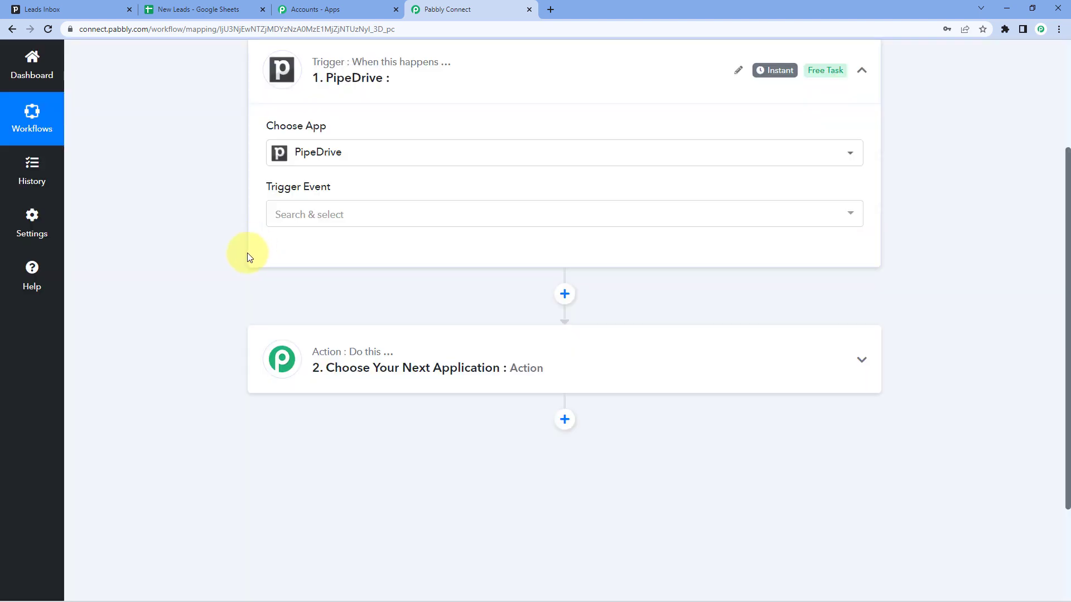
click(353, 218)
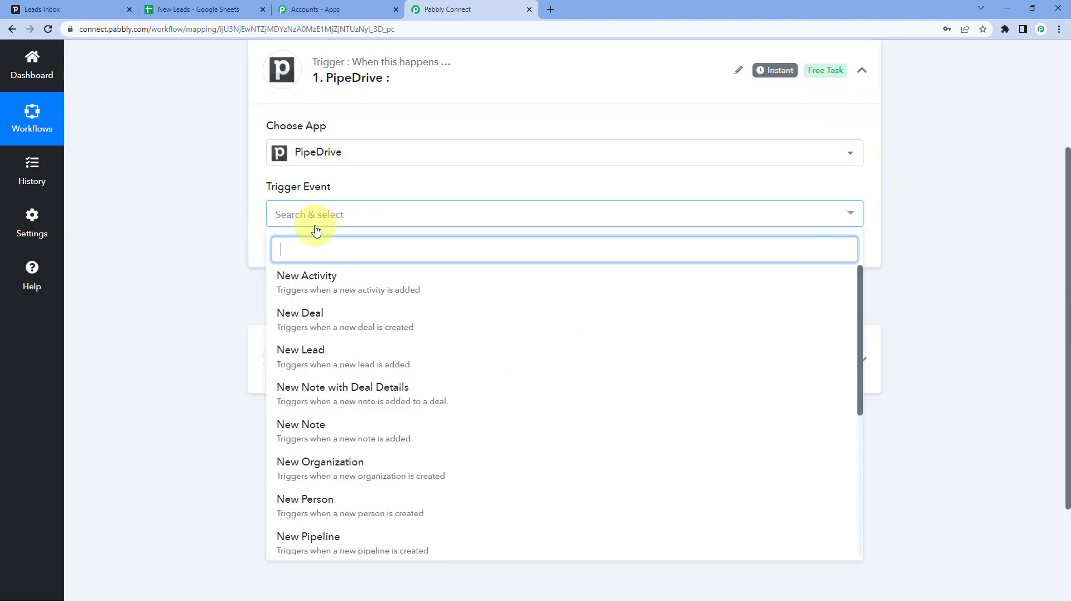
click(346, 355)
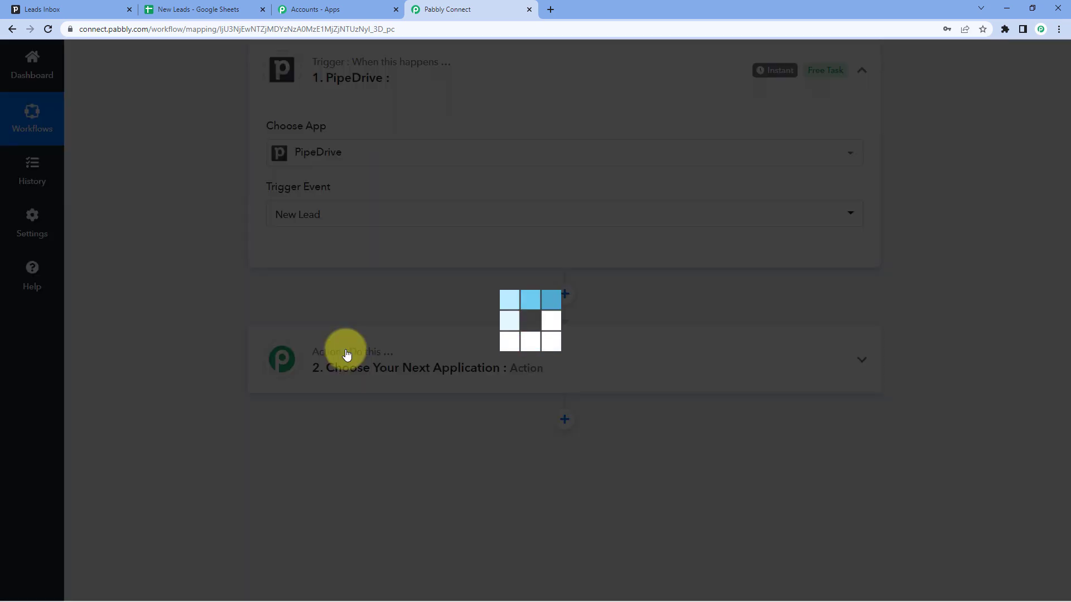
click(297, 252)
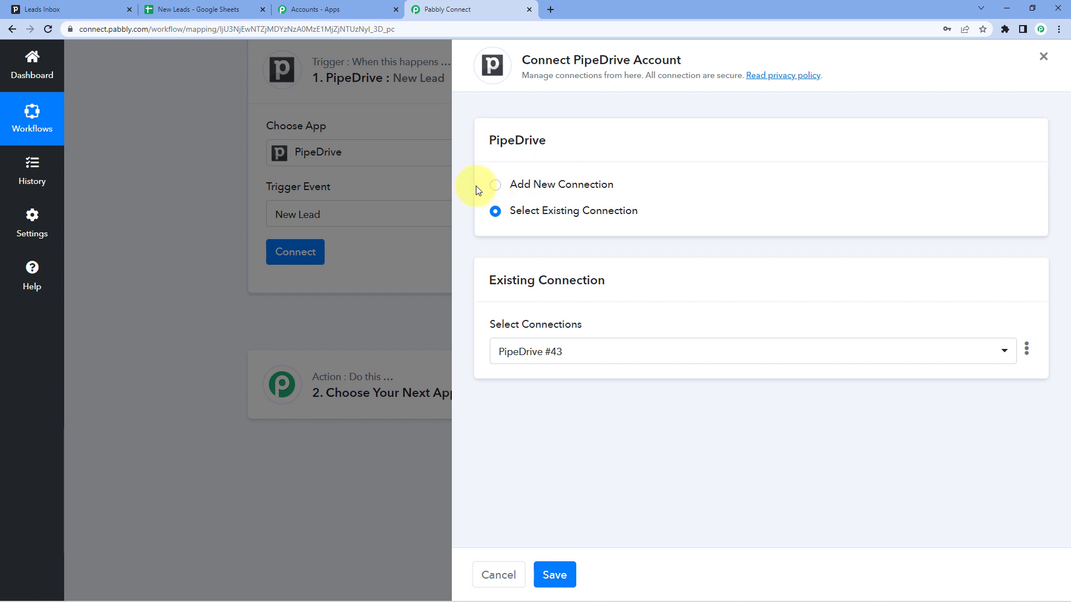
click(495, 185)
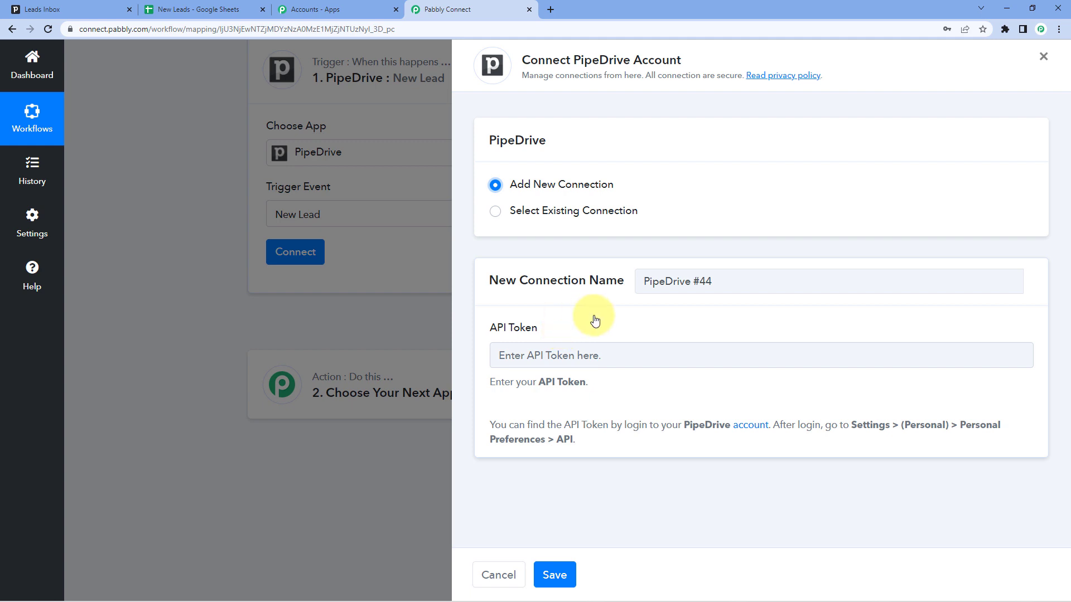
Switch to the Pipedrive Leads Inbox tab and bring up its account menu
click(56, 9)
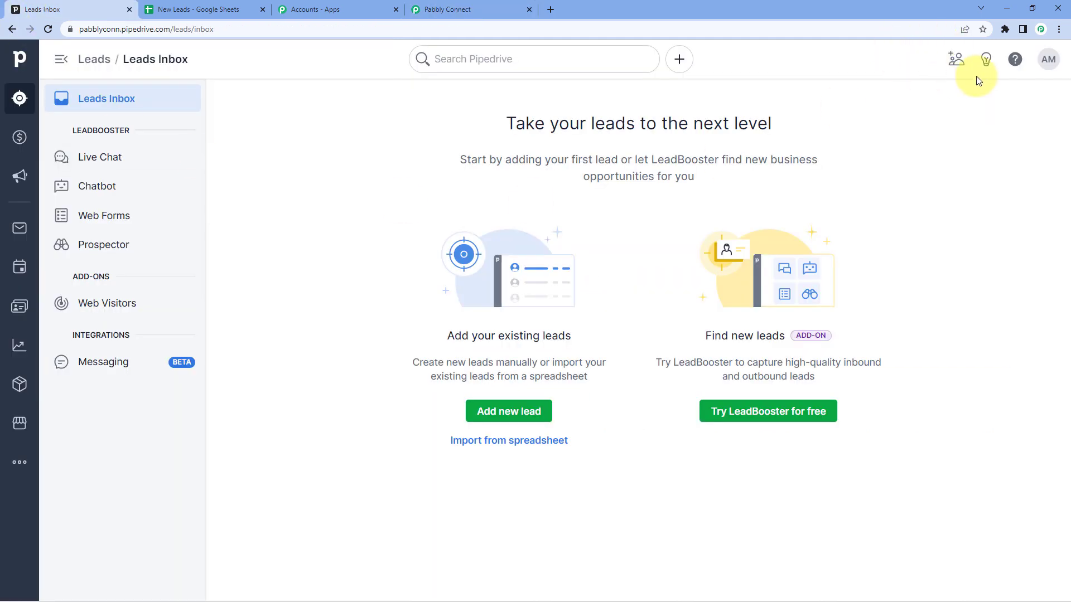
click(1049, 62)
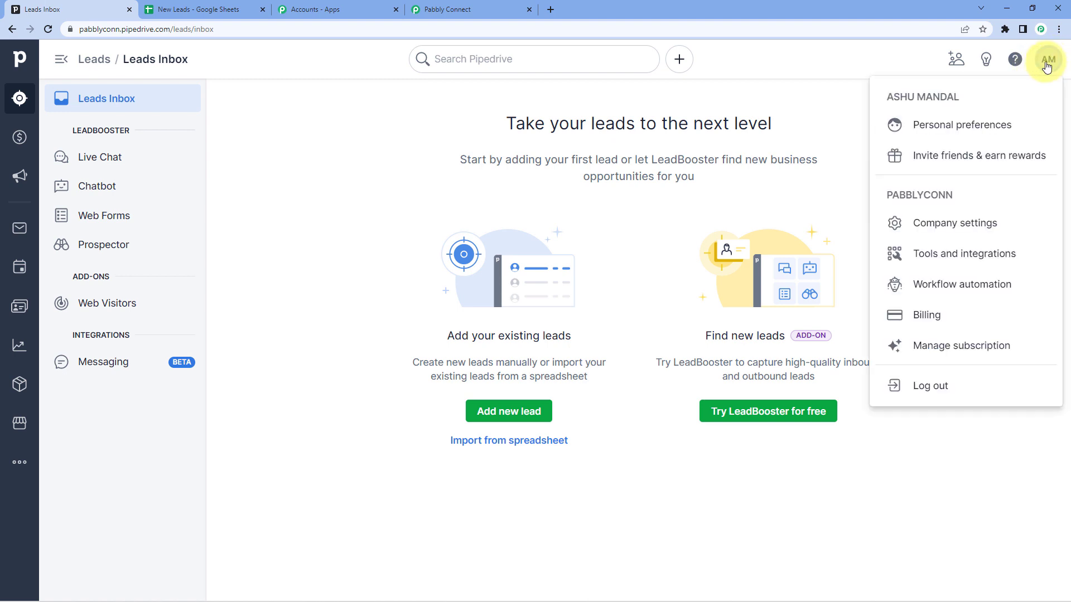
Copy the personal API token from Pipedrive's Personal preferences API tab
click(939, 130)
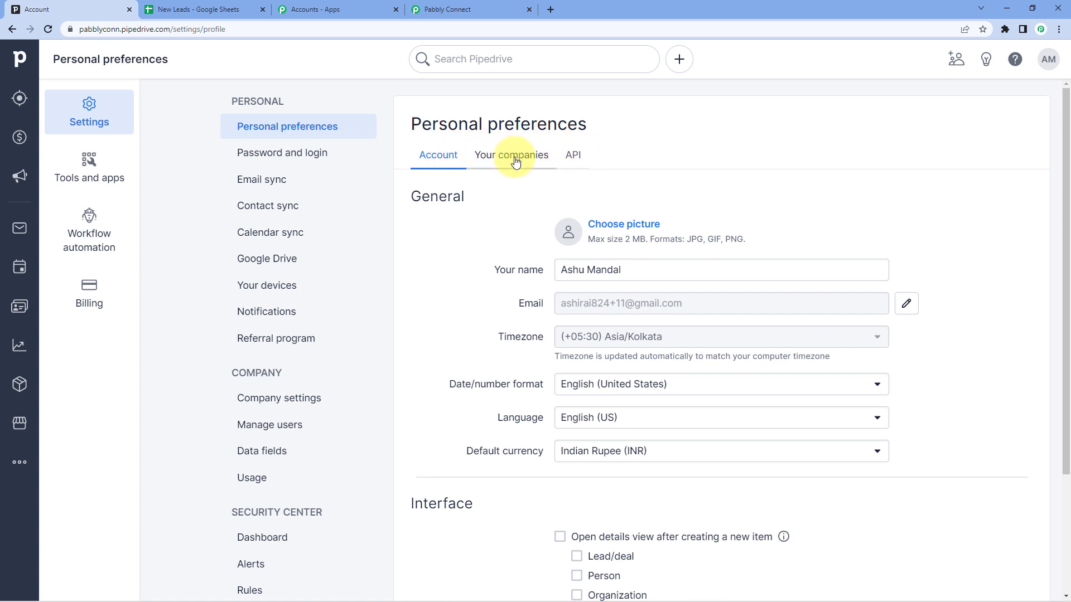
click(579, 162)
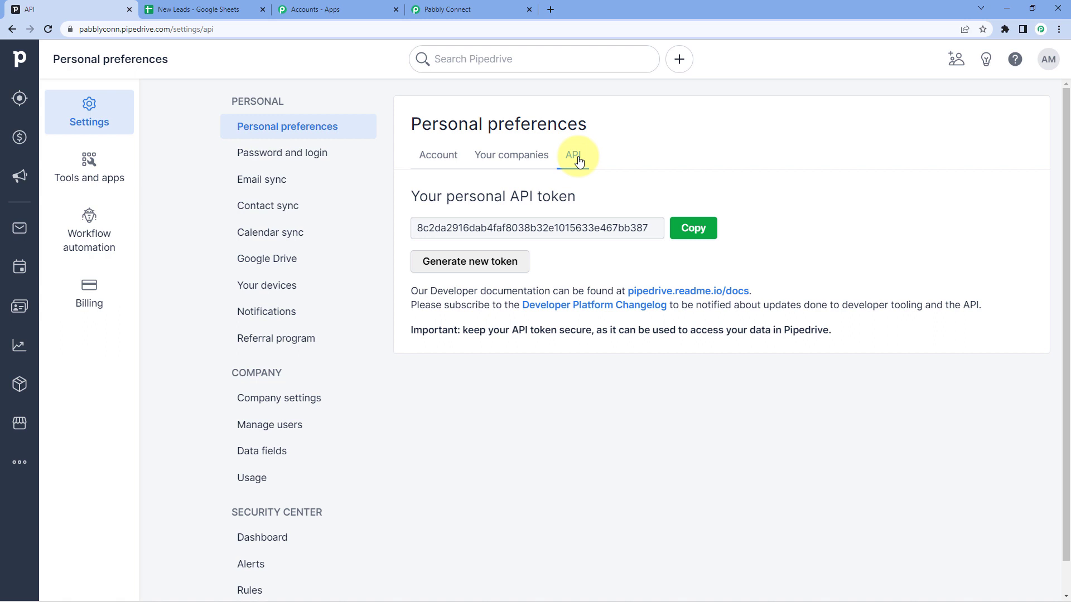
click(700, 229)
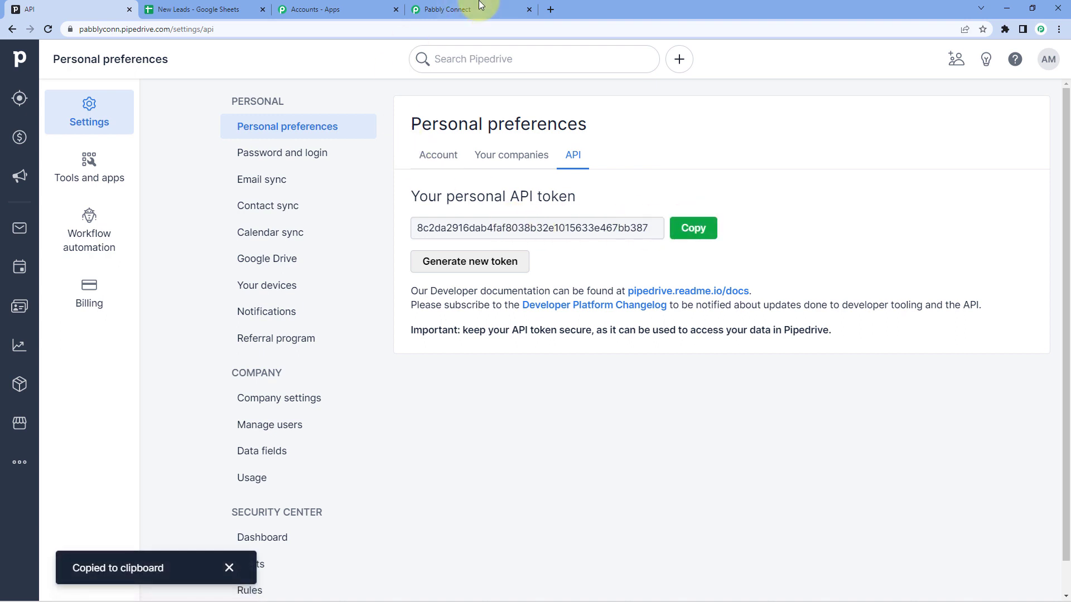
Paste the API token into the PipeDrive #44 connection in Pabbly and save it
click(478, 4)
click(522, 358)
right_click(522, 358)
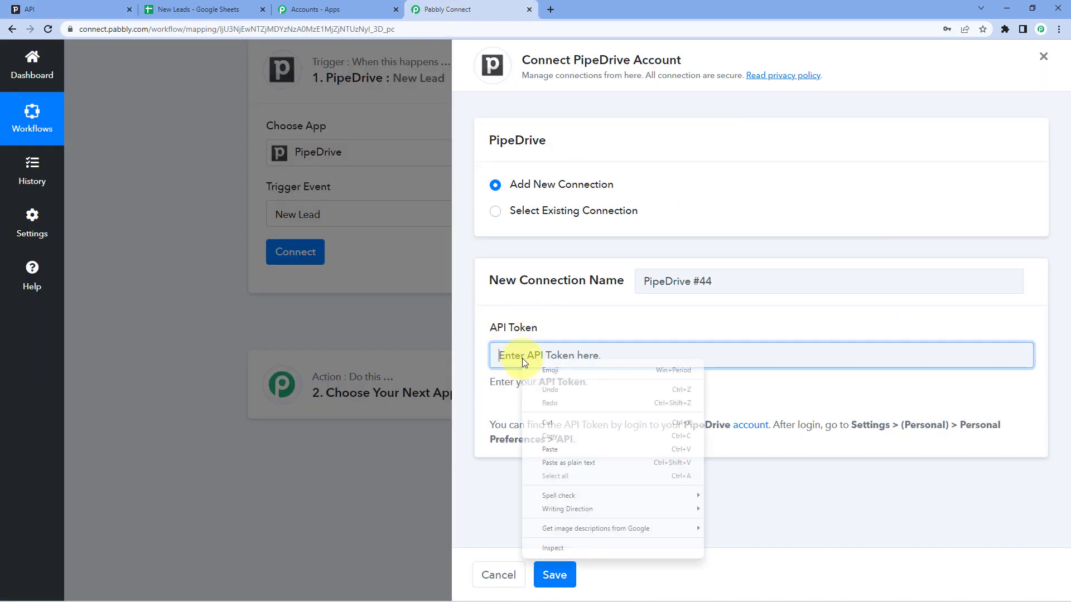
click(555, 448)
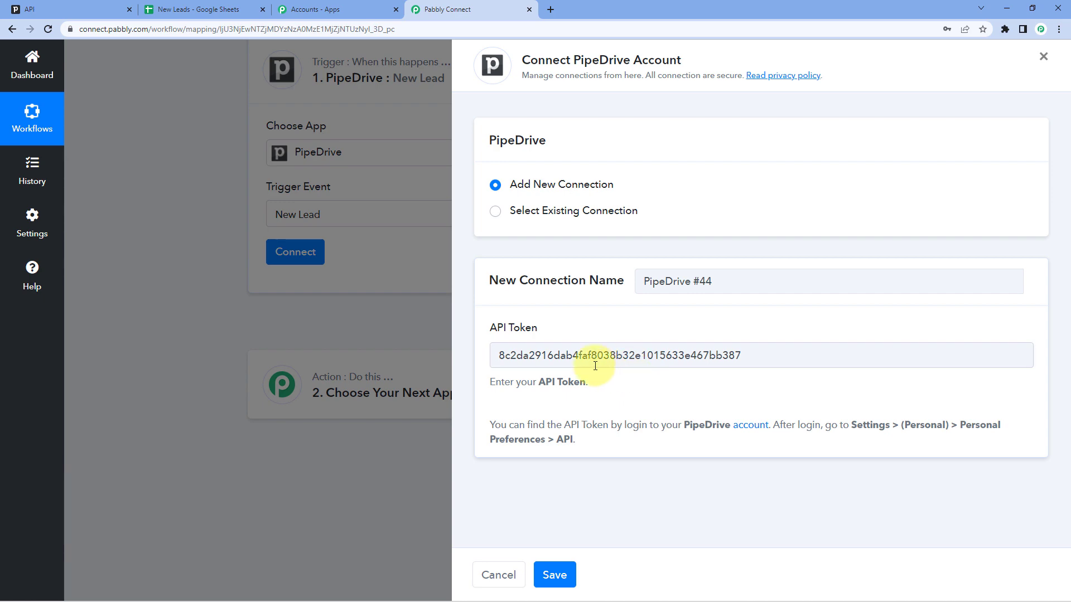
click(555, 574)
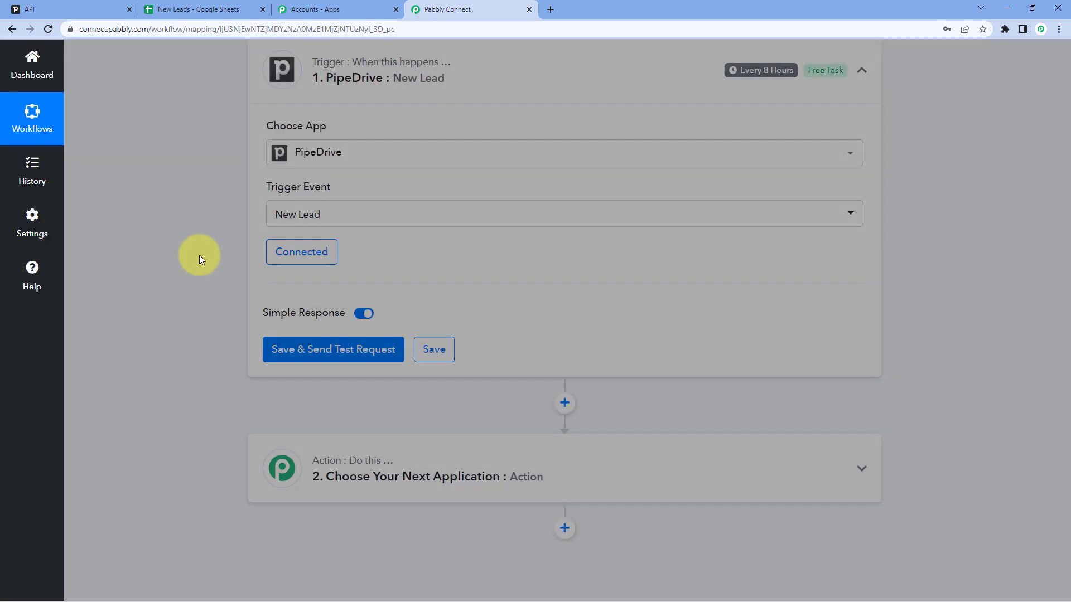
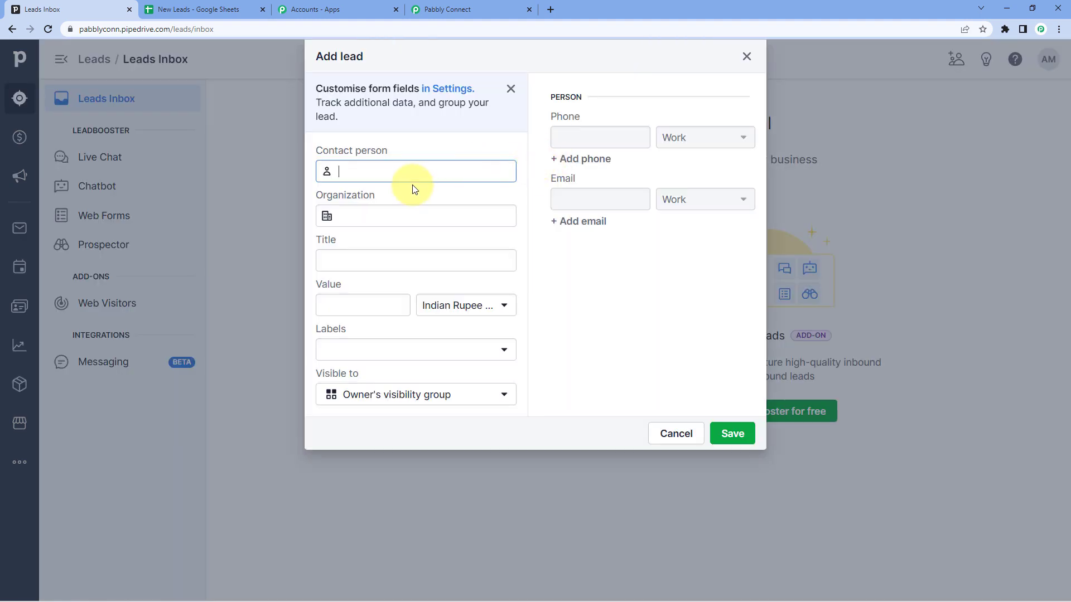
Enter the lead's contact person as a new contact and add Pabbly as a new organization
text(Dummy Name)
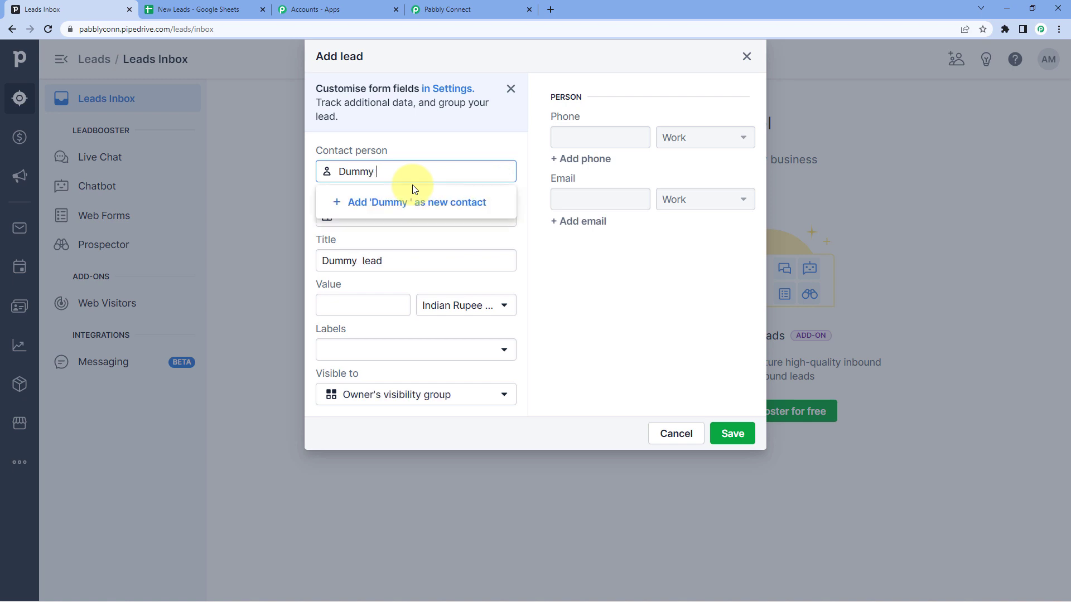
click(463, 143)
click(375, 223)
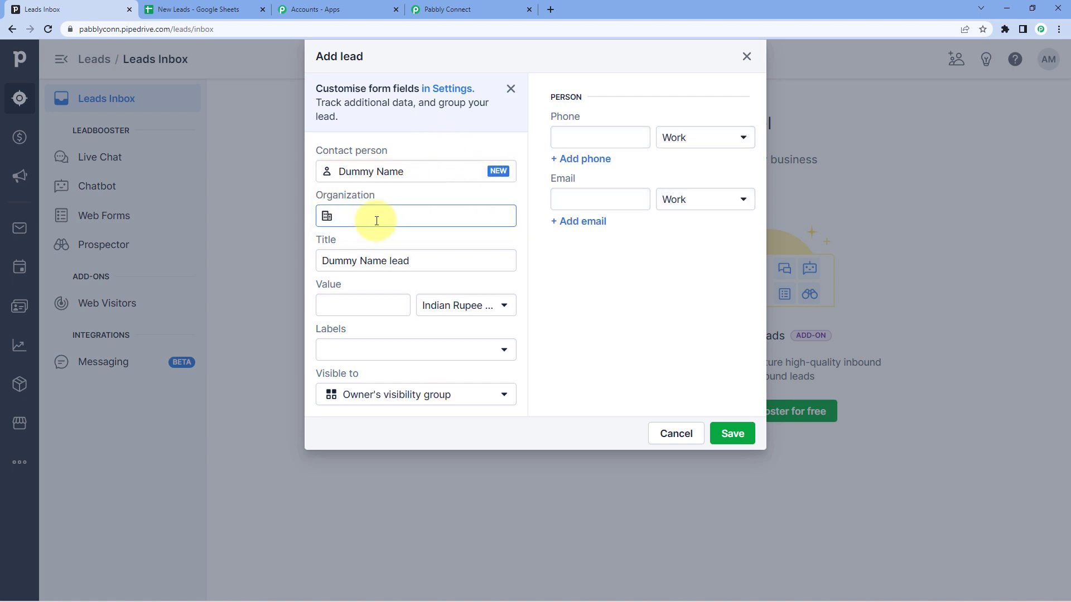
text(Pabbly)
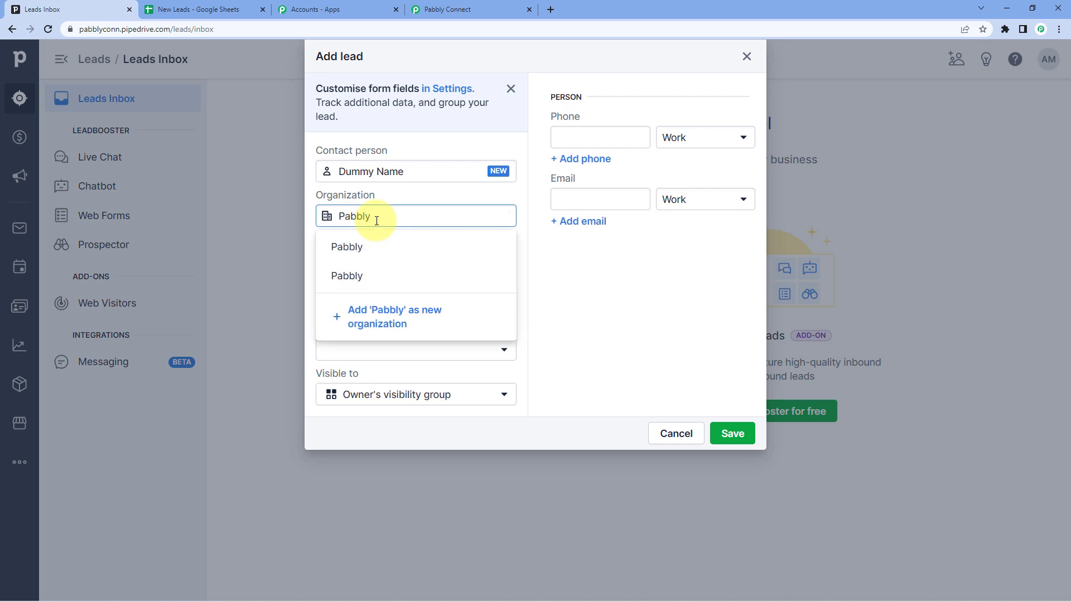
key(Down)
key(Down)
key(Down)
key(Return)
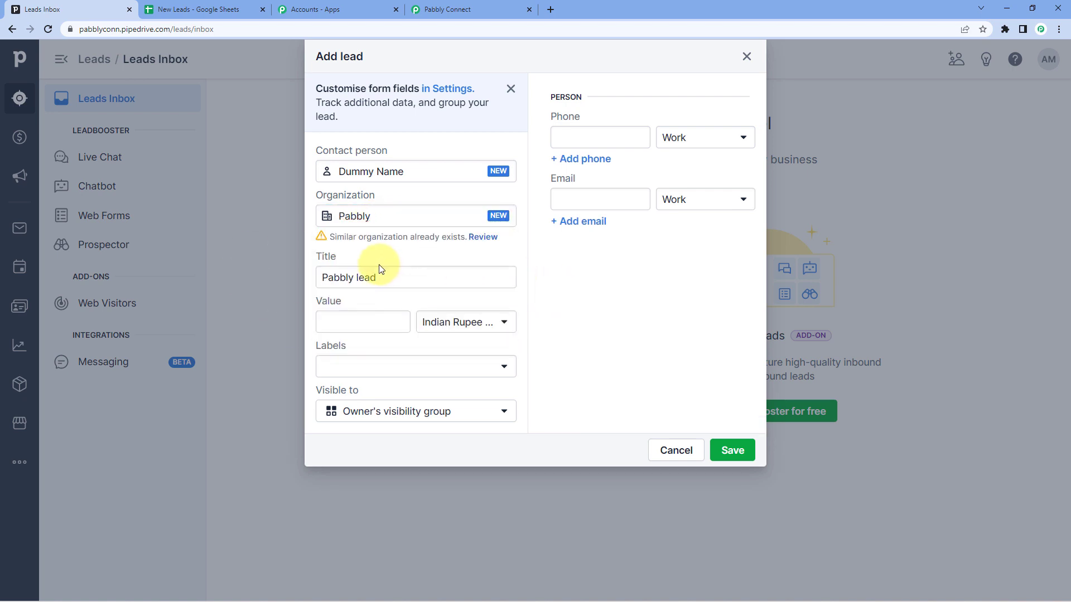
Title the lead New Pabbly Lead, give it value 999 and the Hot label
click(392, 281)
drag(392, 280, 358, 280)
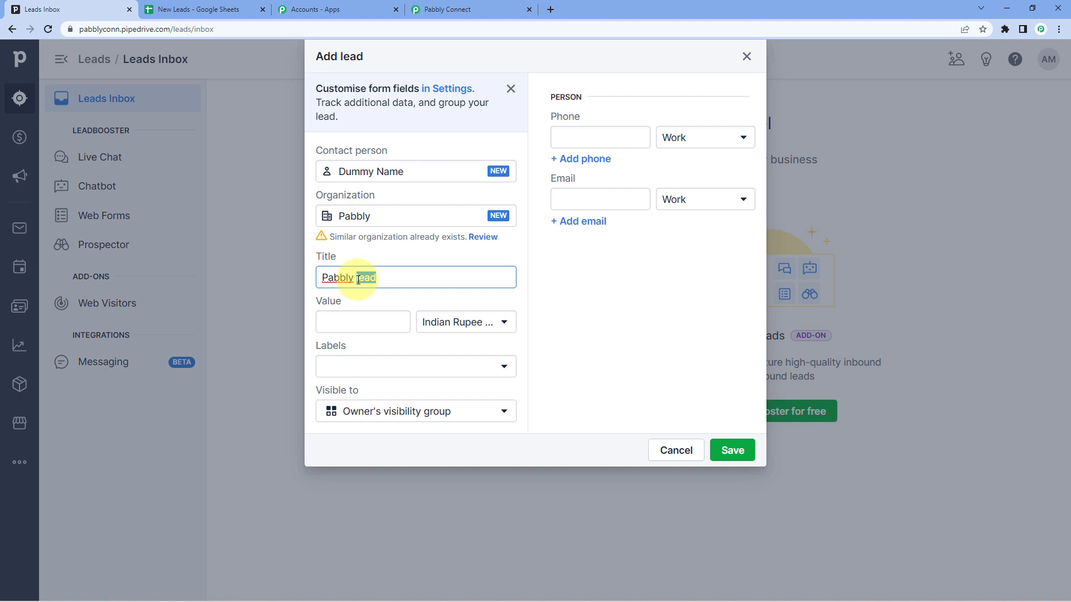
text(tead)
text(New)
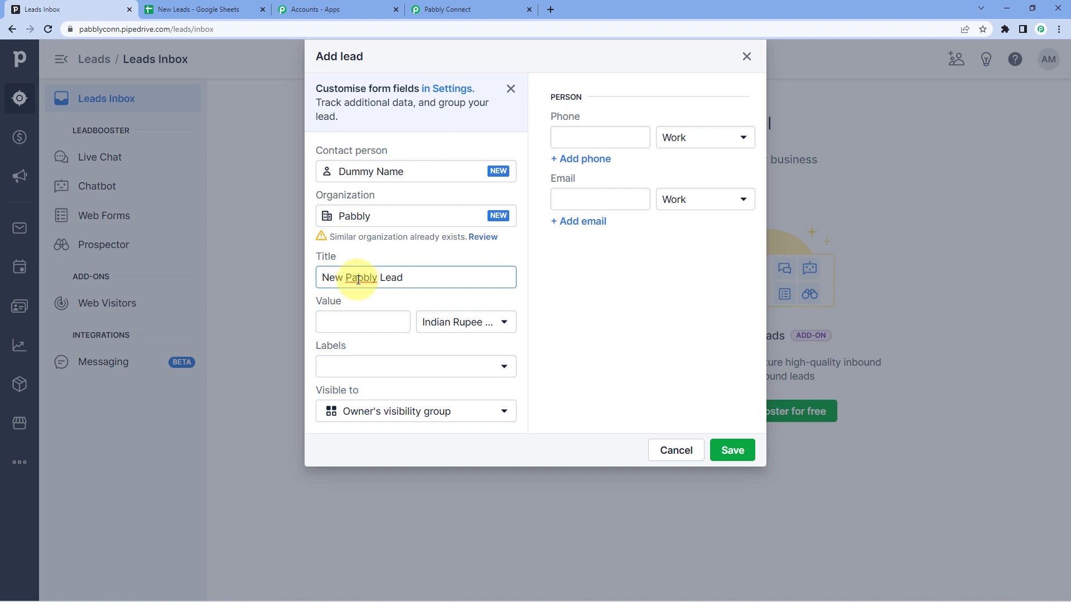
click(367, 328)
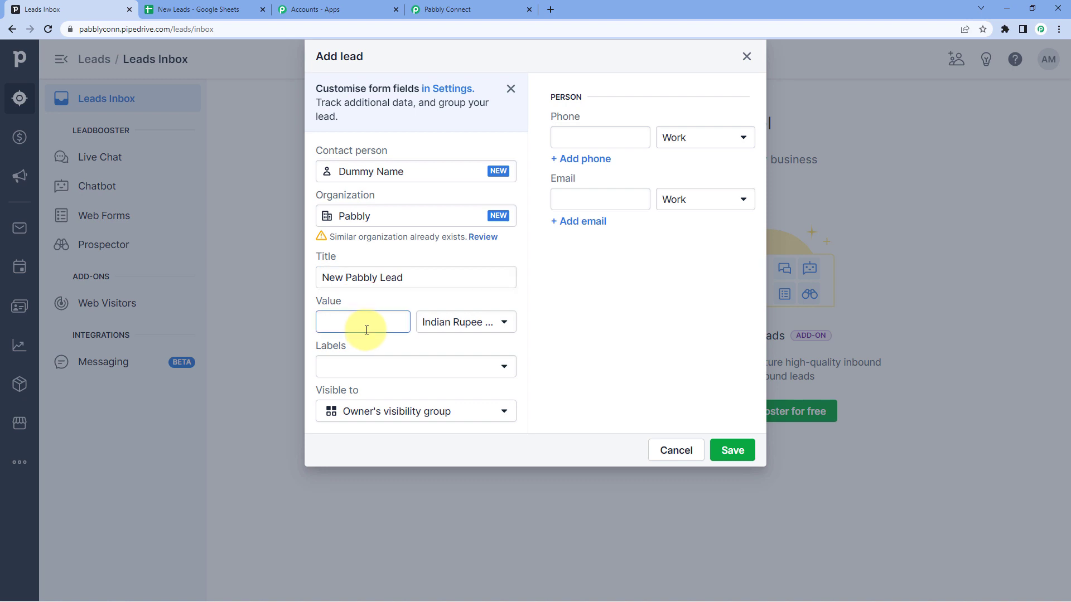
text(999)
click(369, 367)
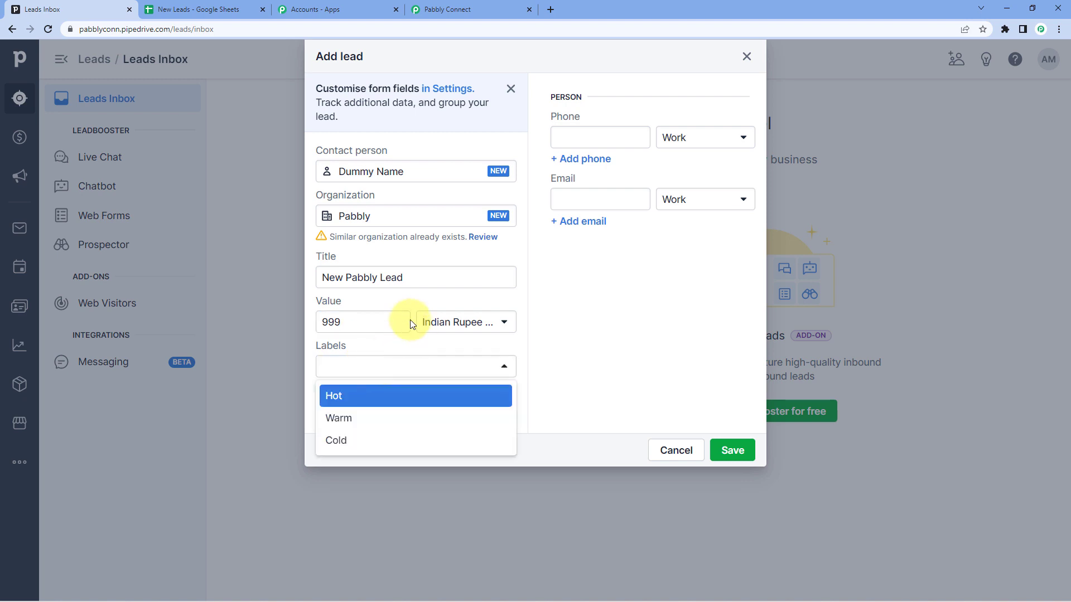
click(343, 394)
click(677, 370)
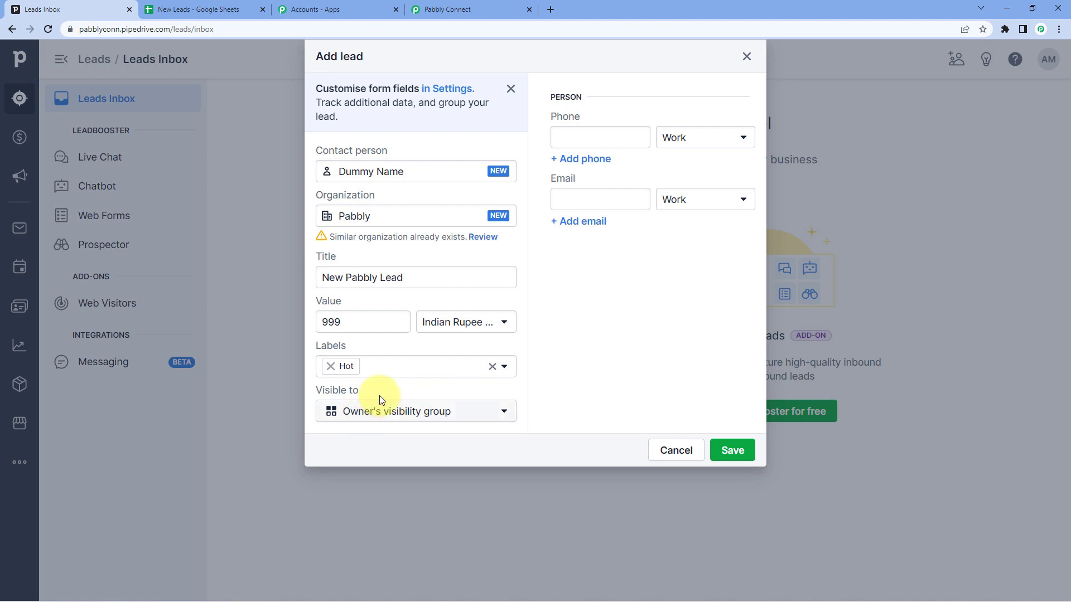
Fill in the contact's phone number and e-mail, dismiss the tip banner, and save the lead
click(594, 141)
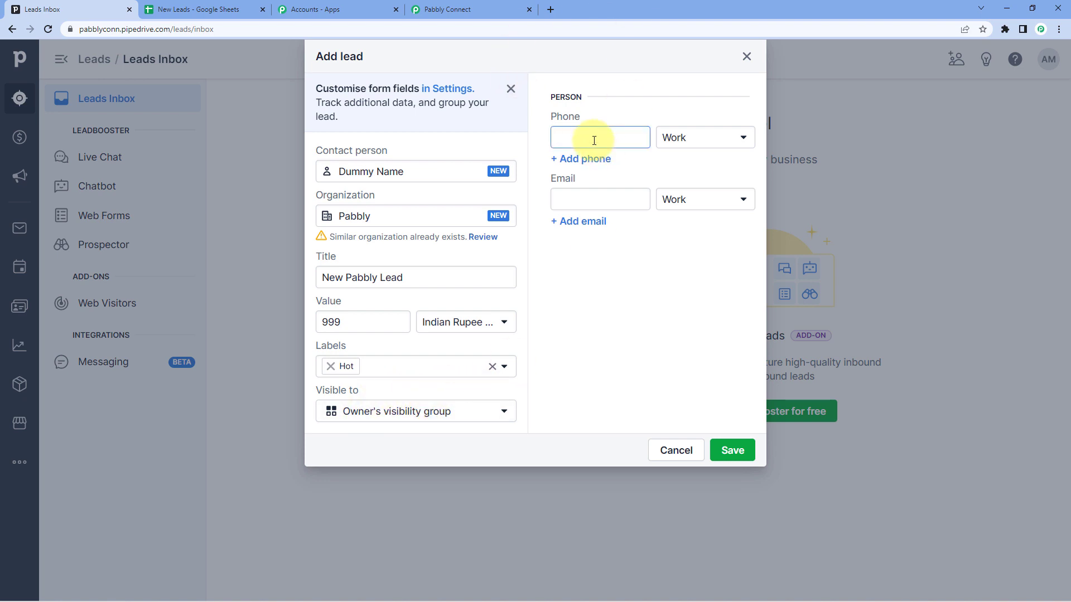
text(1235467890)
click(592, 199)
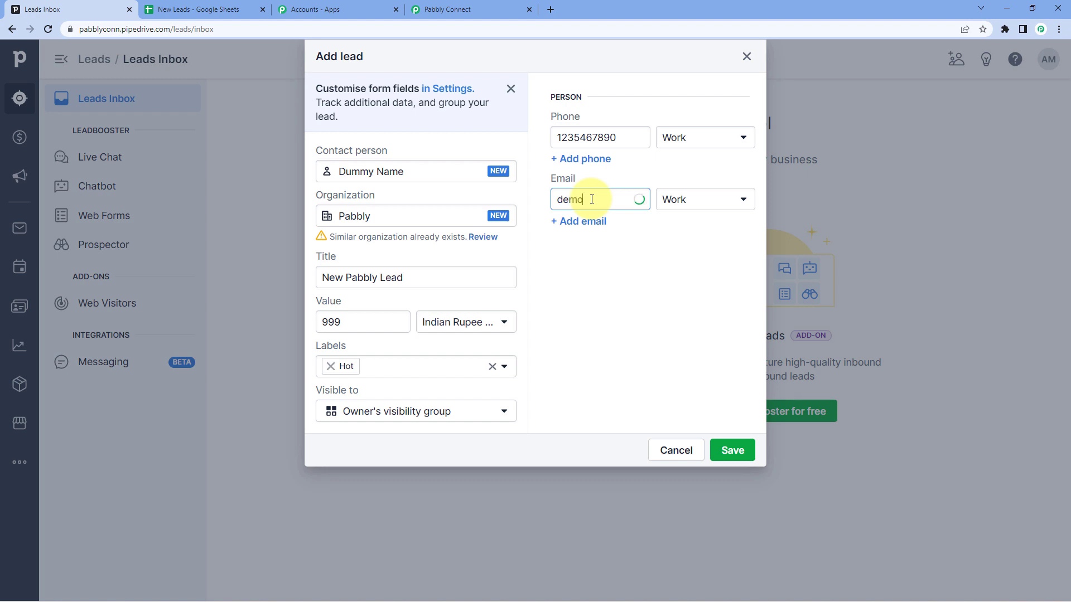
click(638, 253)
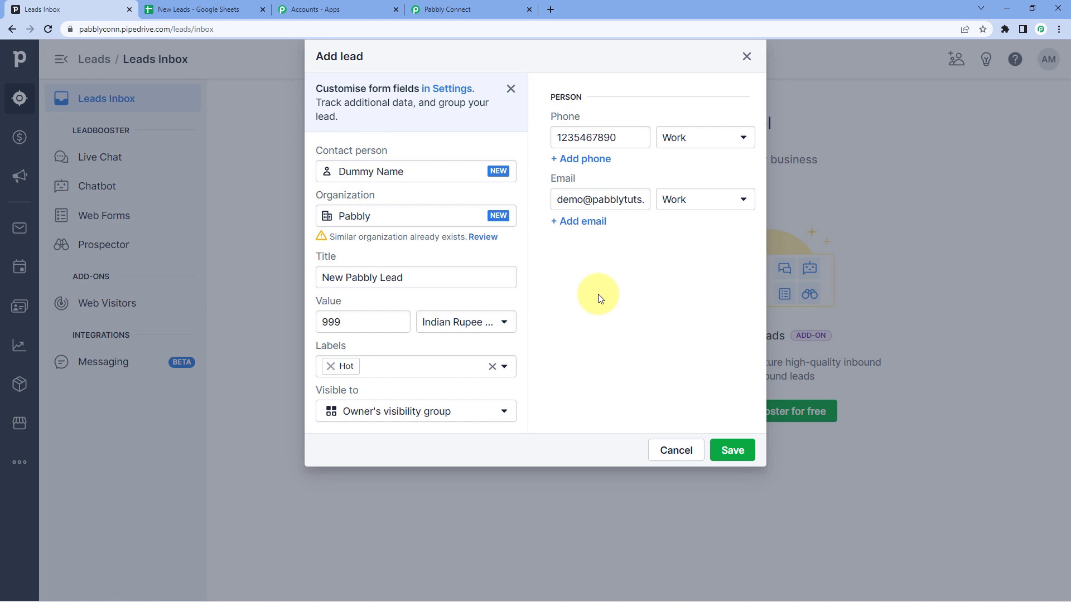
click(510, 89)
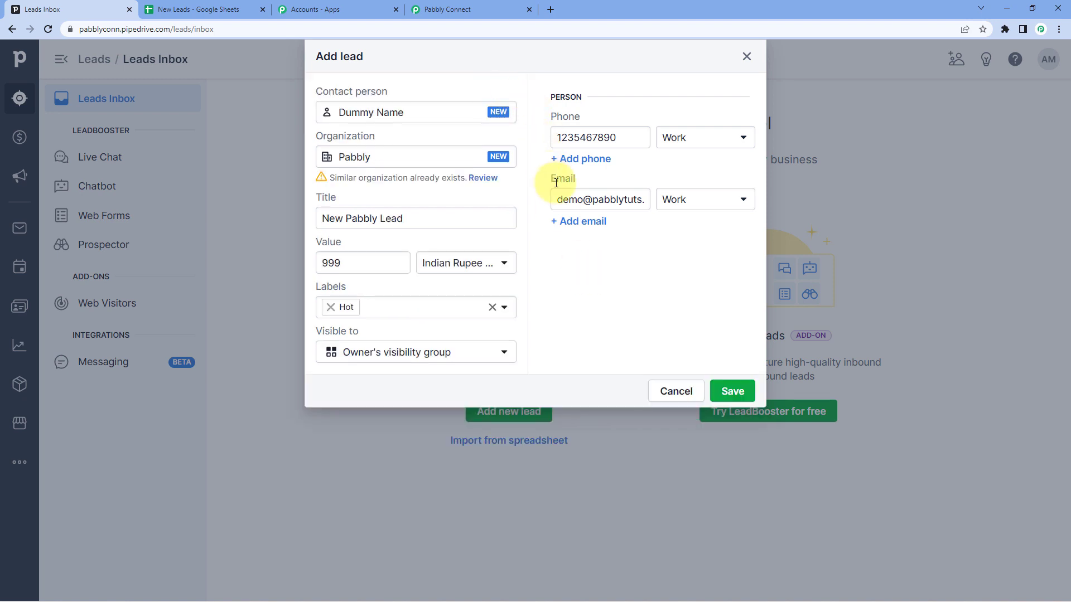
click(732, 390)
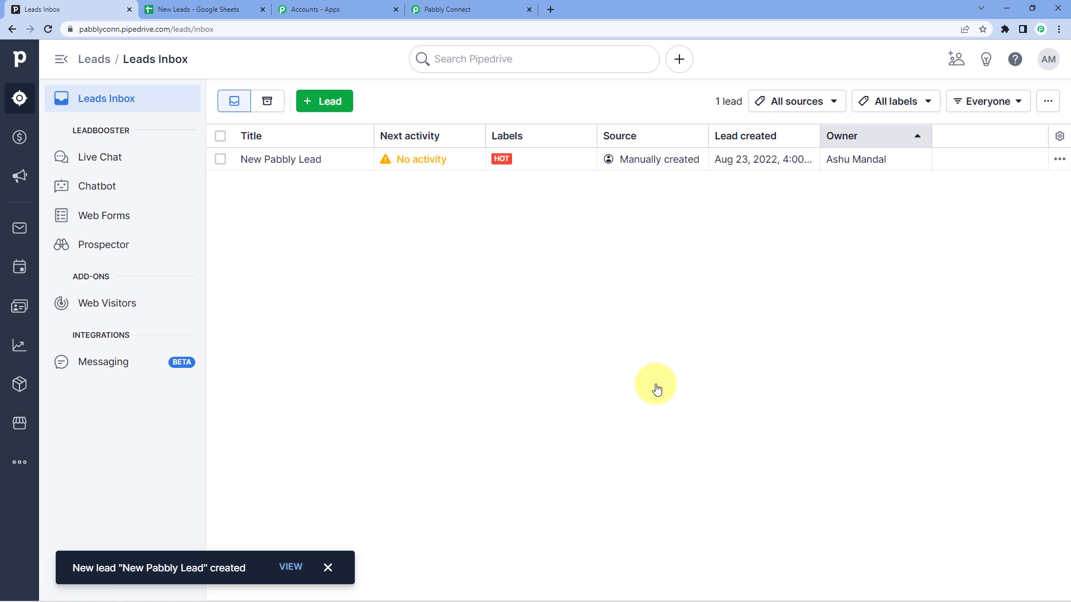
Back in Pabbly Connect, fetch the new Pipedrive lead as the trigger's test response
click(474, 9)
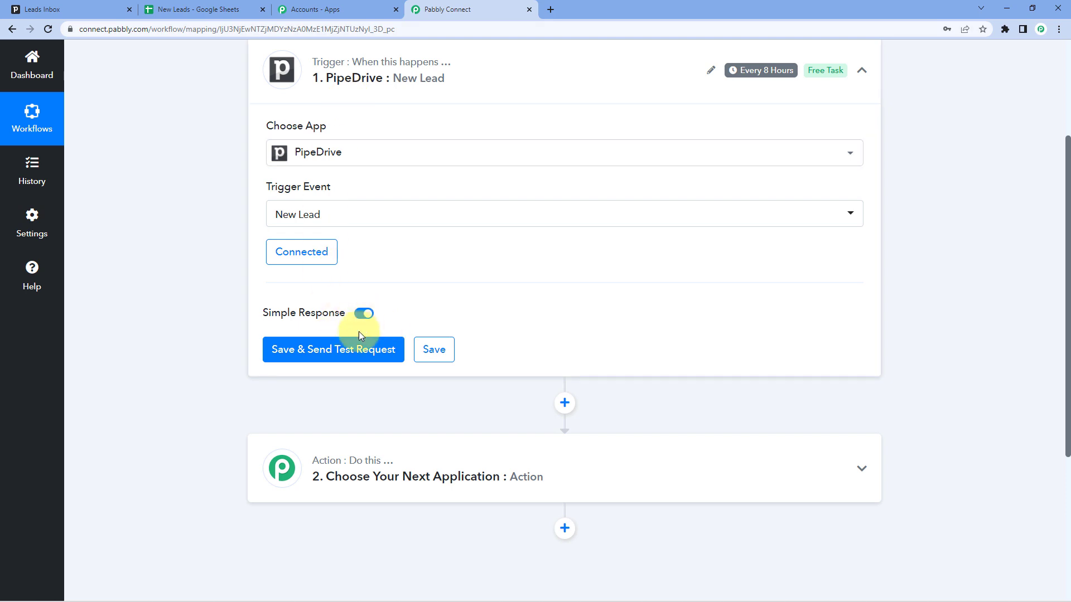
click(349, 347)
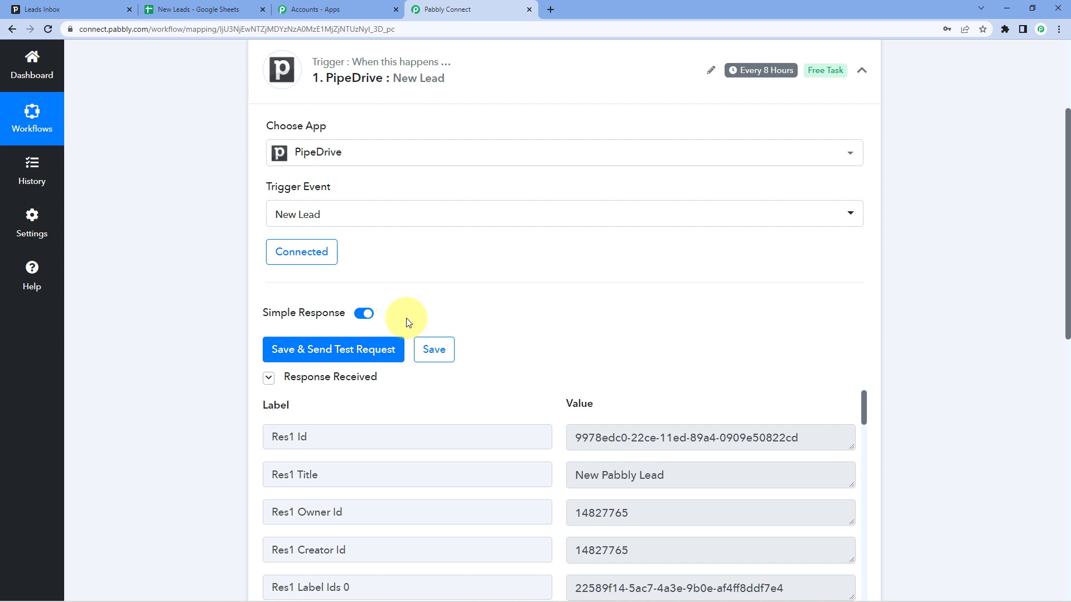
scroll(407, 319, down, 2)
scroll(390, 234, down, 2)
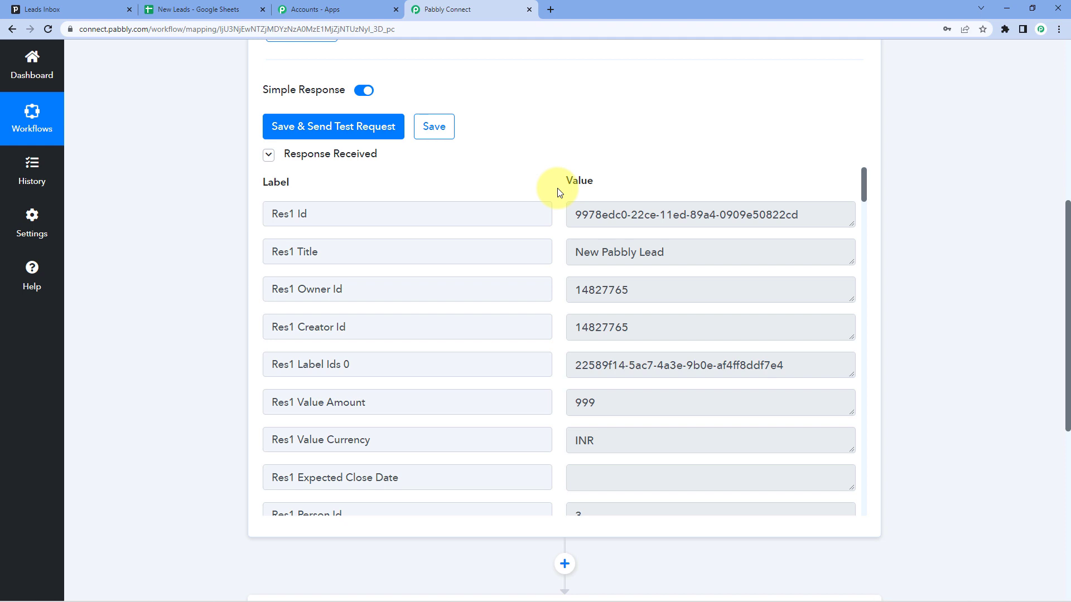
Highlight the received title New Pabbly Lead, amount 999 and currency INR
drag(574, 251, 677, 249)
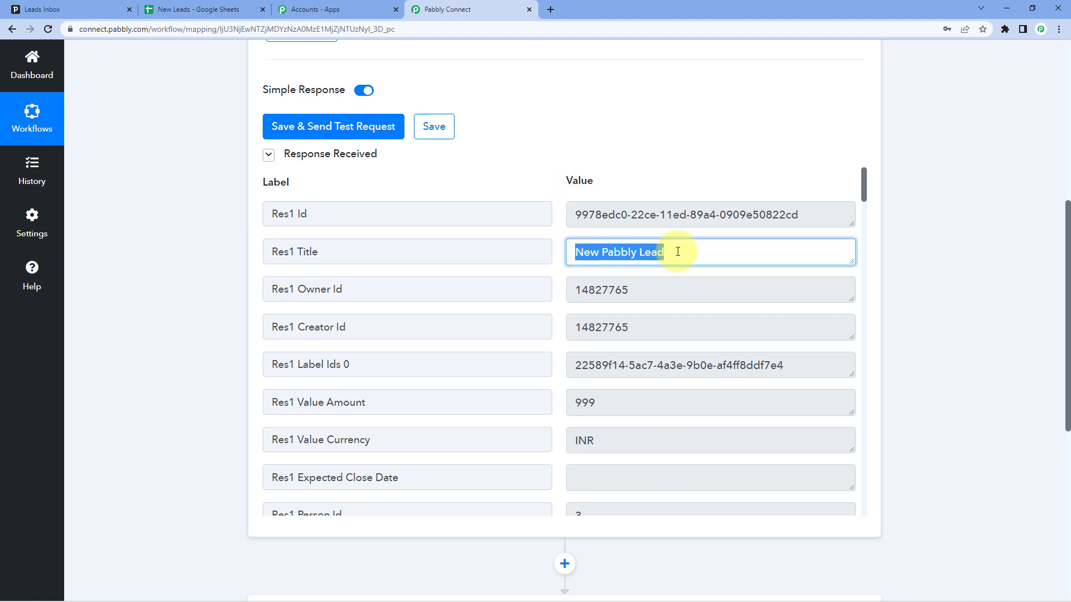
click(681, 251)
drag(574, 248, 683, 254)
click(683, 254)
scroll(564, 256, down, 3)
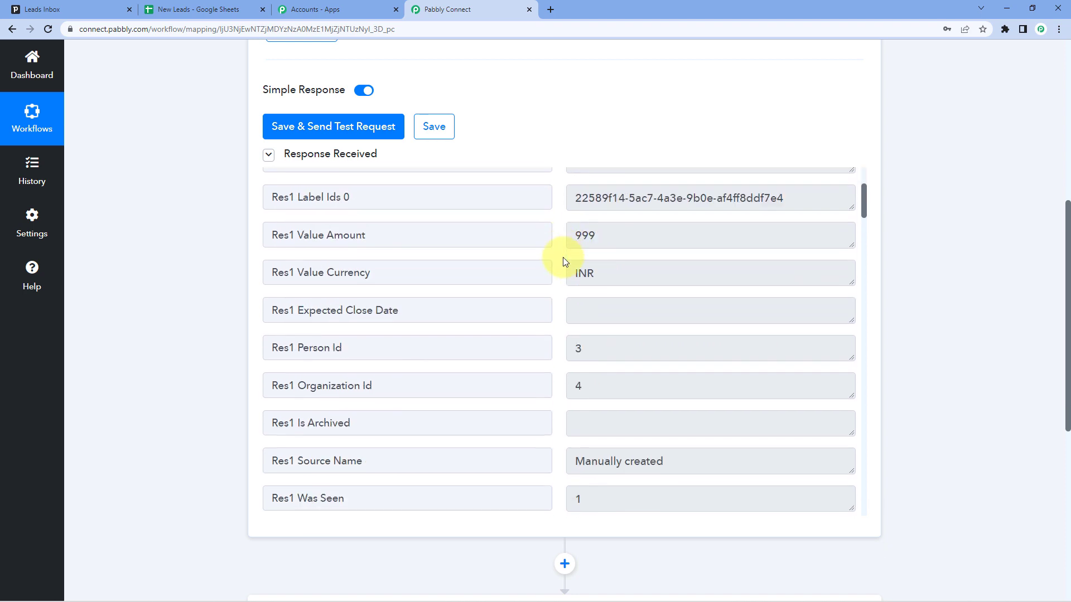
drag(622, 241, 567, 237)
click(554, 242)
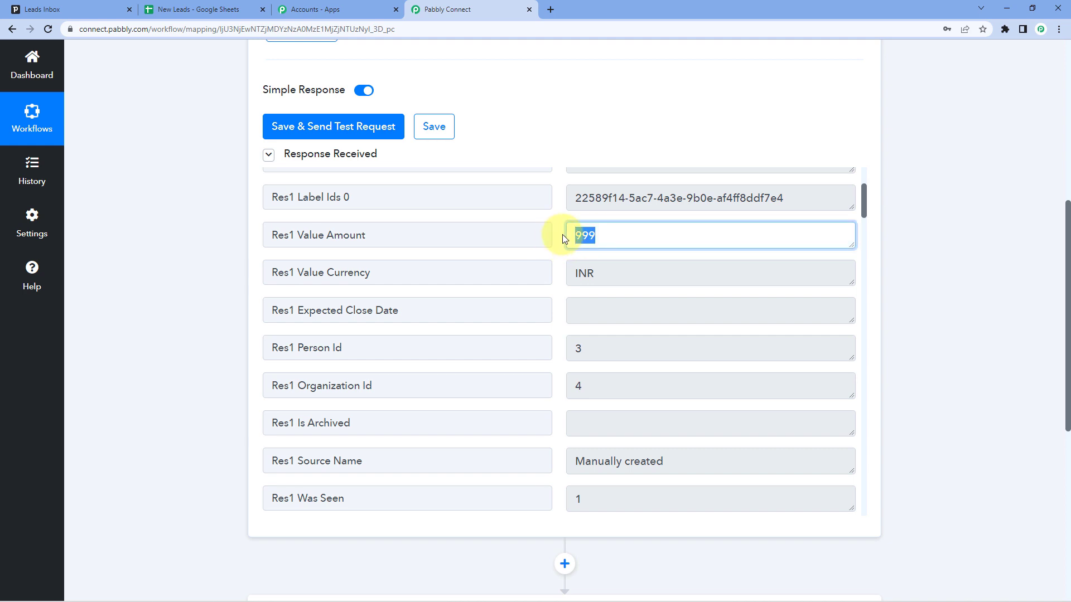
drag(605, 273, 572, 256)
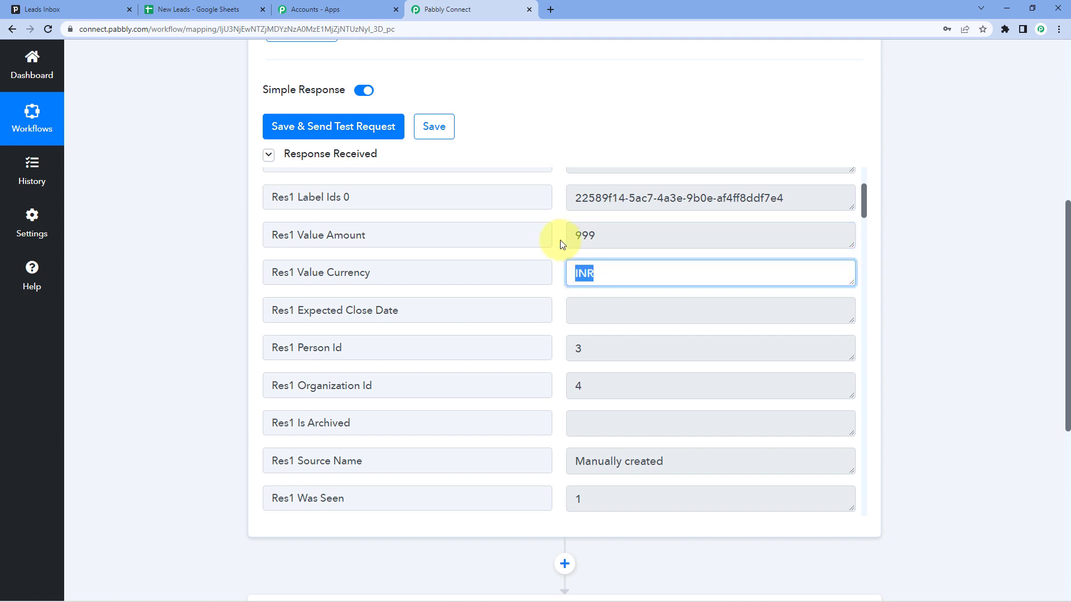
scroll(560, 239, down, 8)
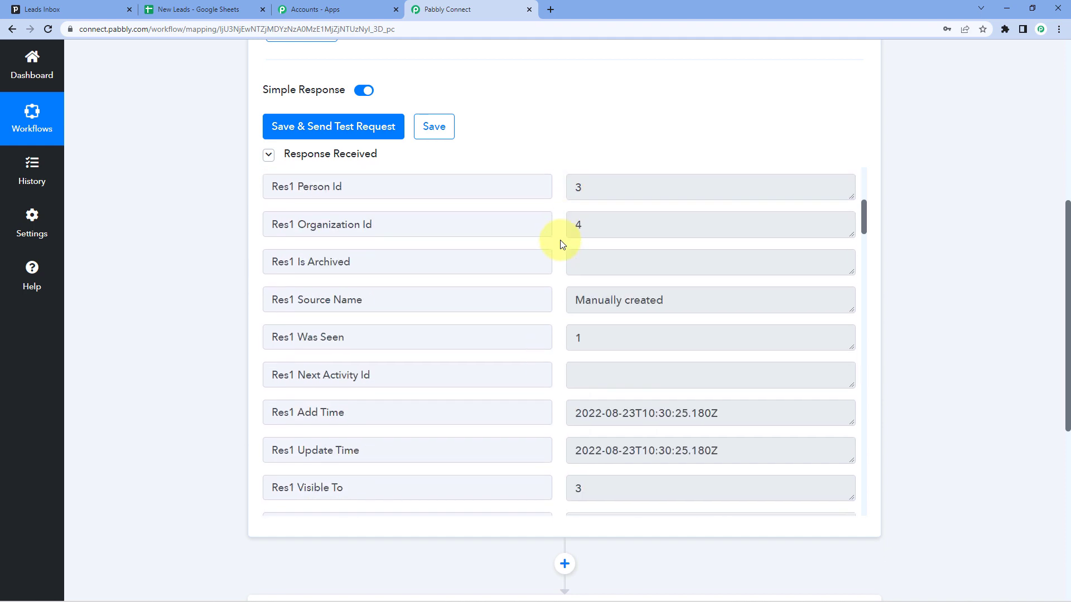
scroll(559, 239, down, 9)
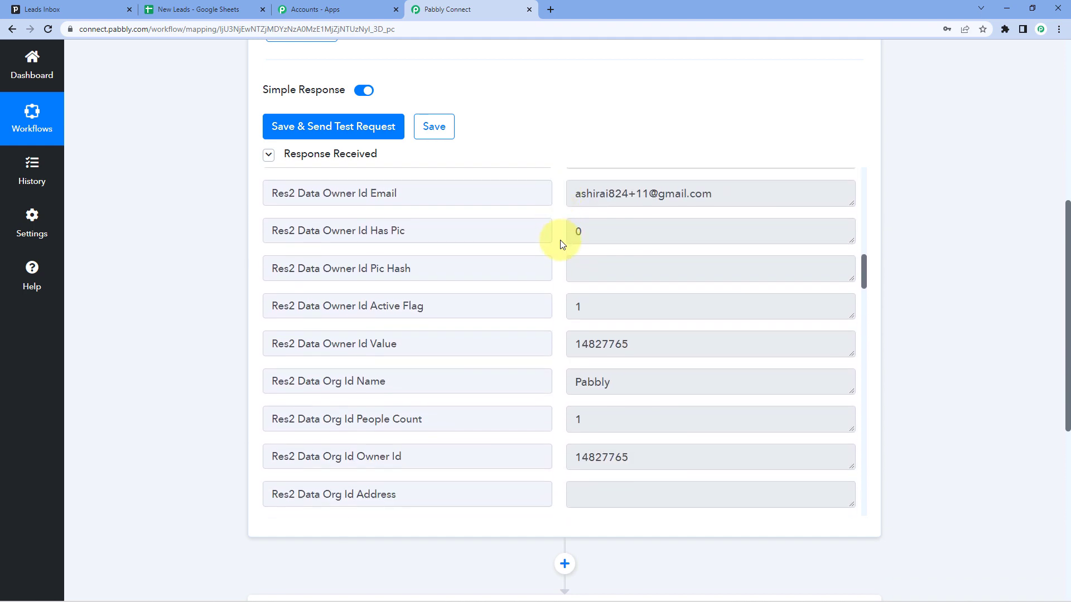
scroll(559, 243, down, 4)
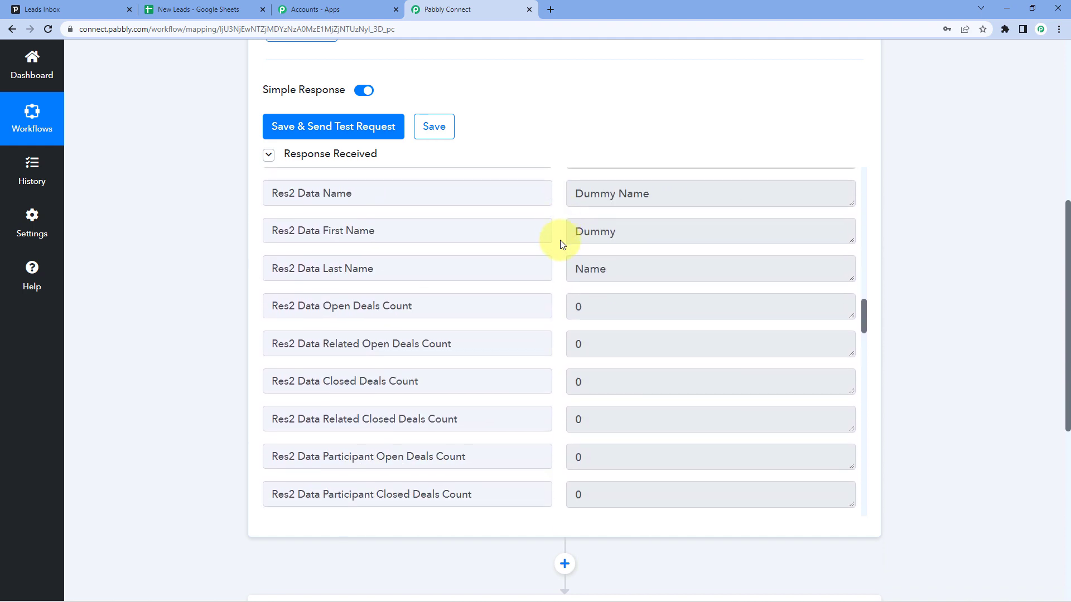
Highlight the received contact name, Phone 0 Value and Email 0 Value in the response
click(660, 196)
drag(661, 196, 560, 199)
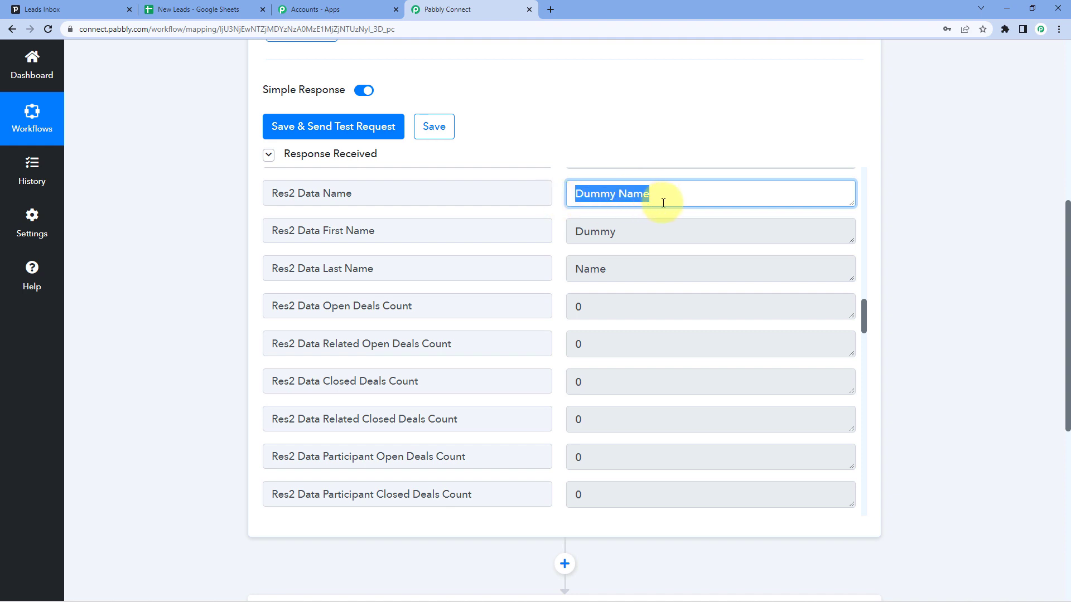
scroll(552, 237, down, 12)
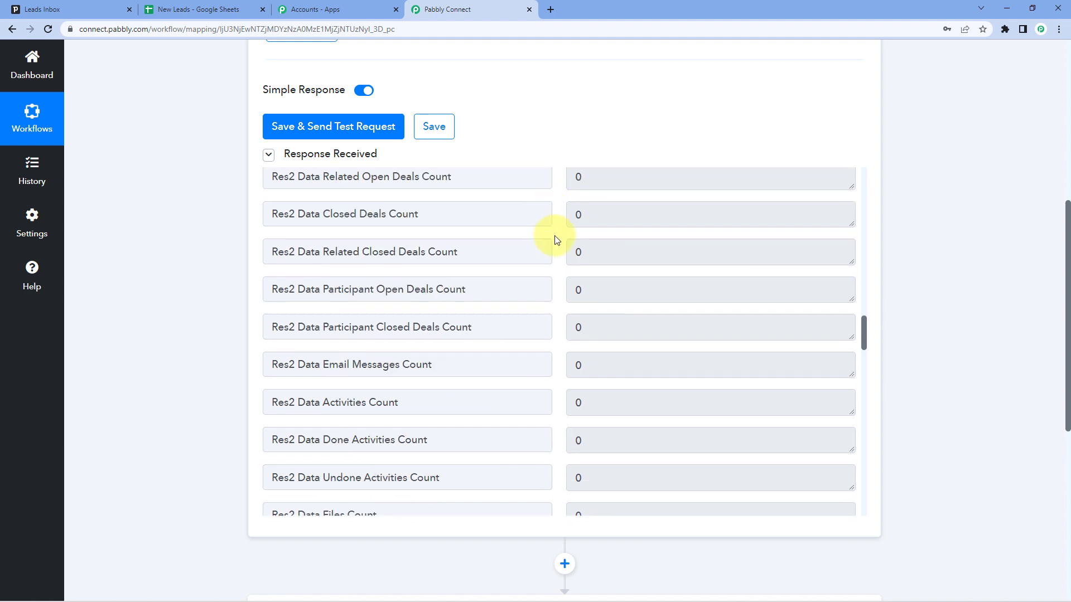
scroll(555, 240, down, 2)
drag(630, 296, 535, 302)
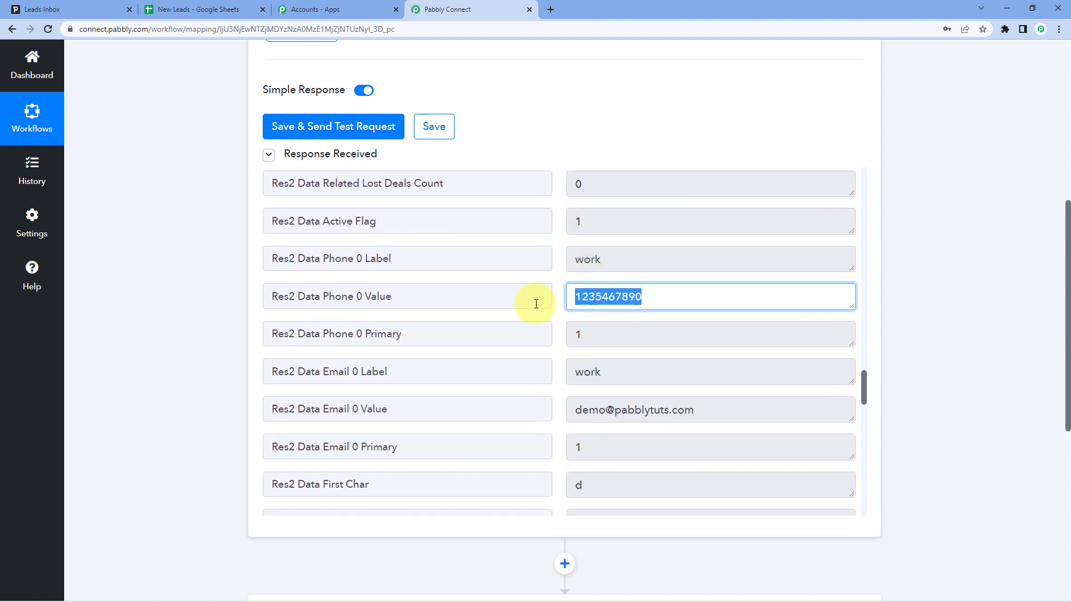
scroll(545, 307, down, 2)
drag(725, 293, 574, 299)
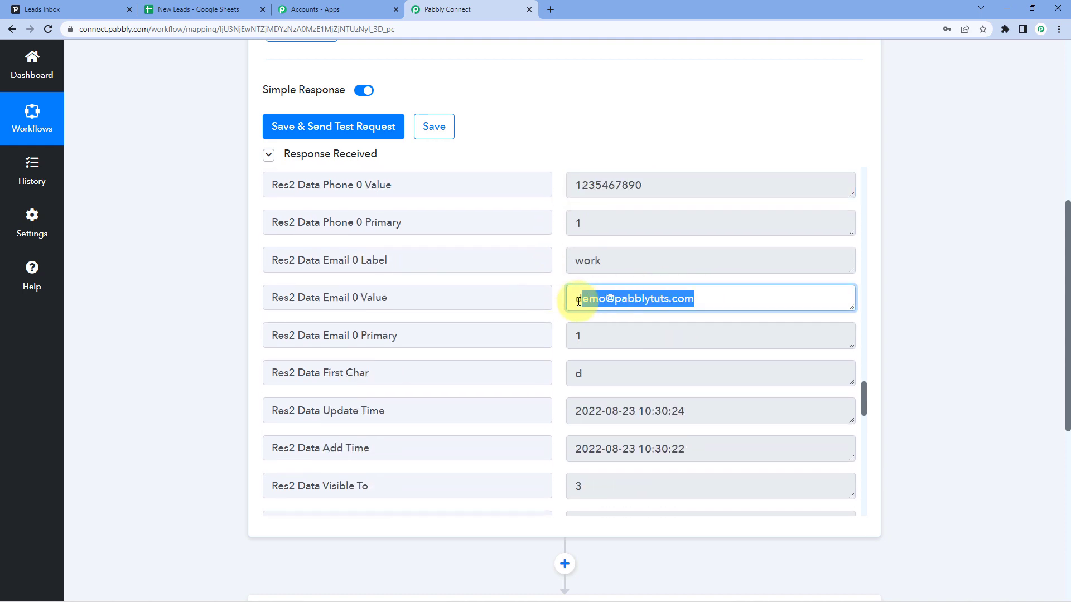
click(557, 273)
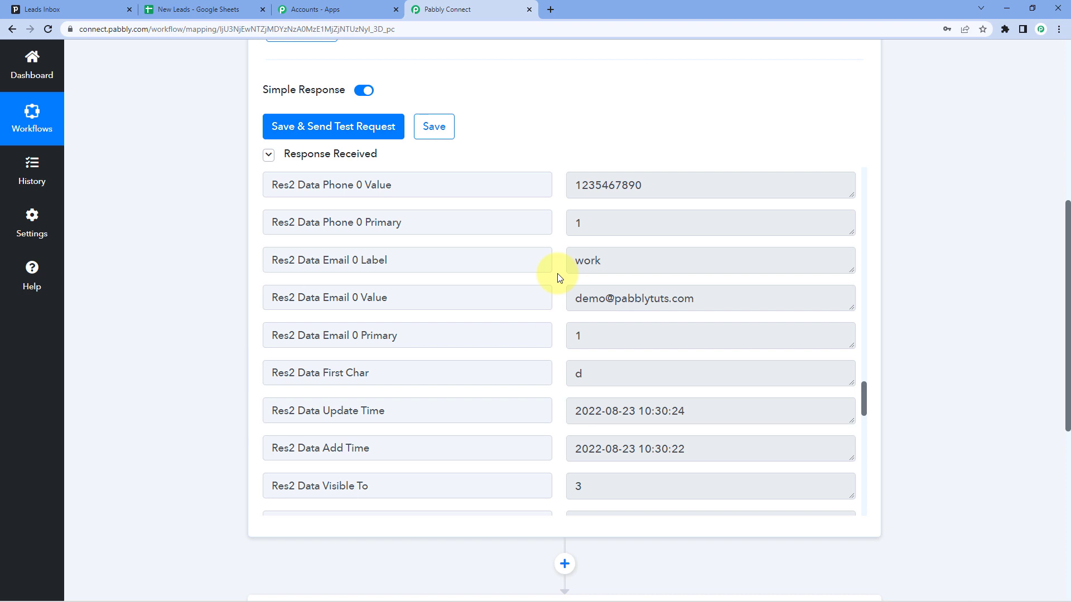
scroll(981, 226, down, 7)
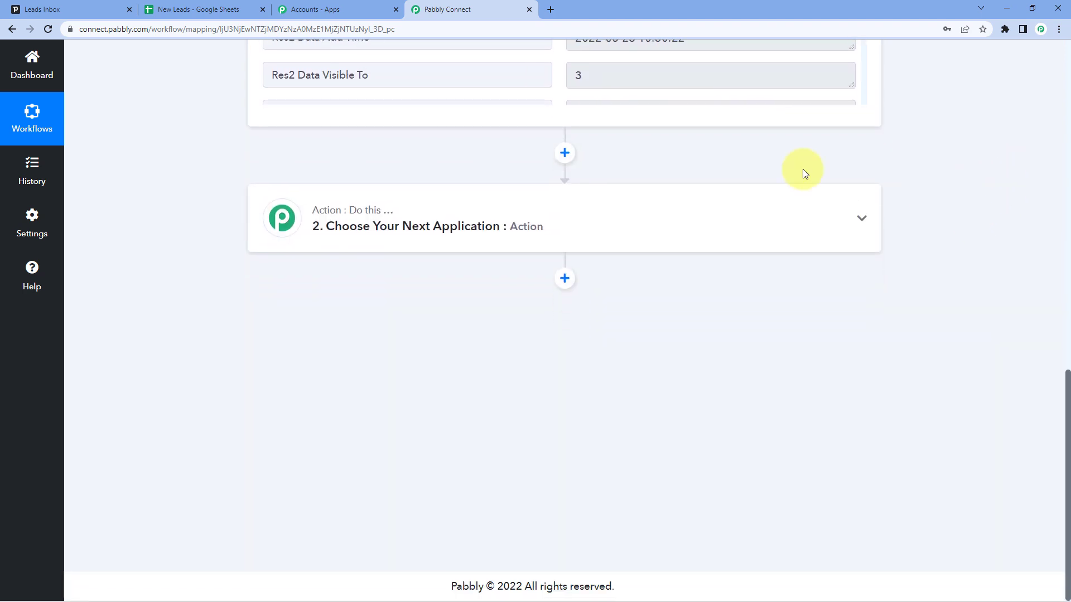
Set step 2 to the Google Sheets app with the Add New Row action event
click(534, 226)
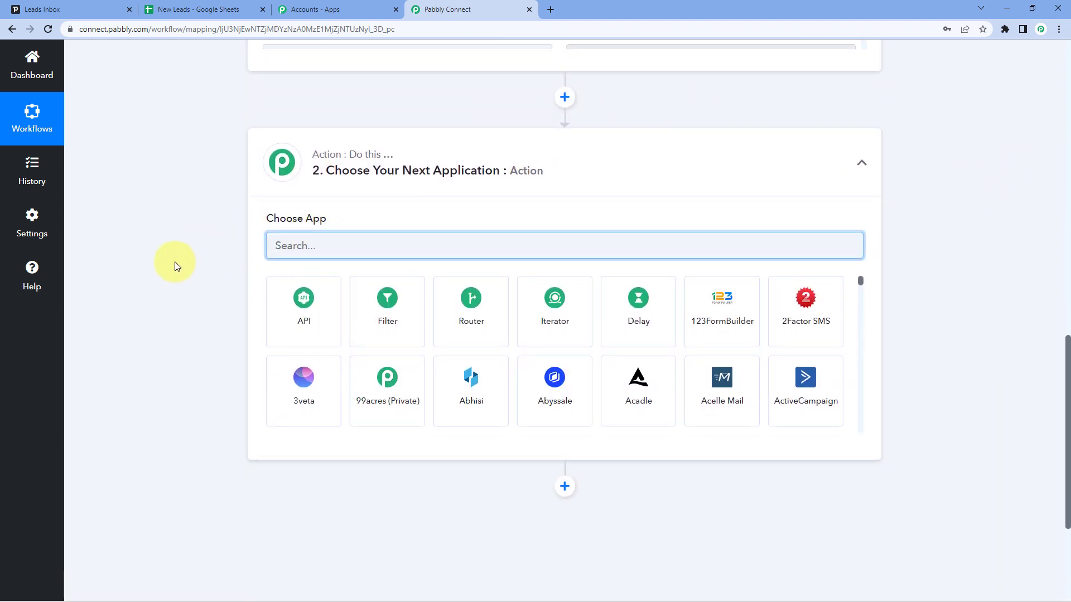
text(Google Sheets)
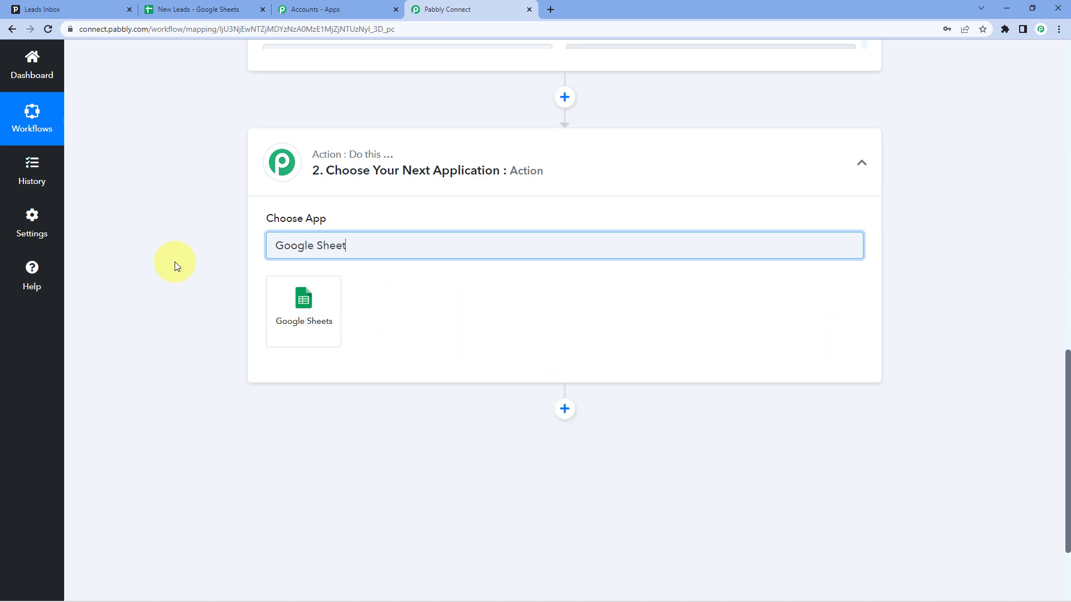
click(321, 300)
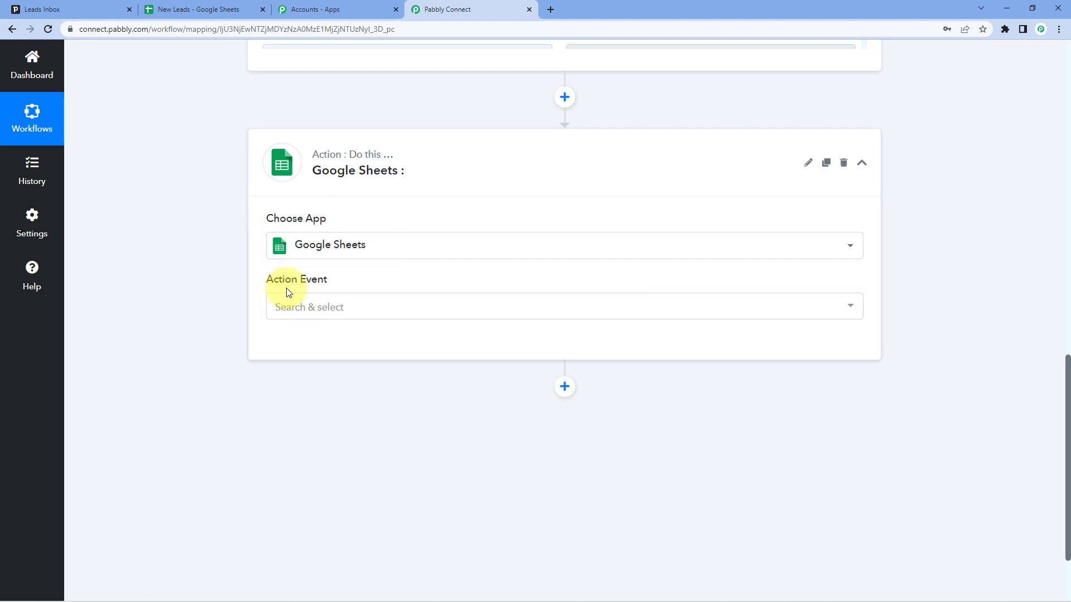
click(371, 312)
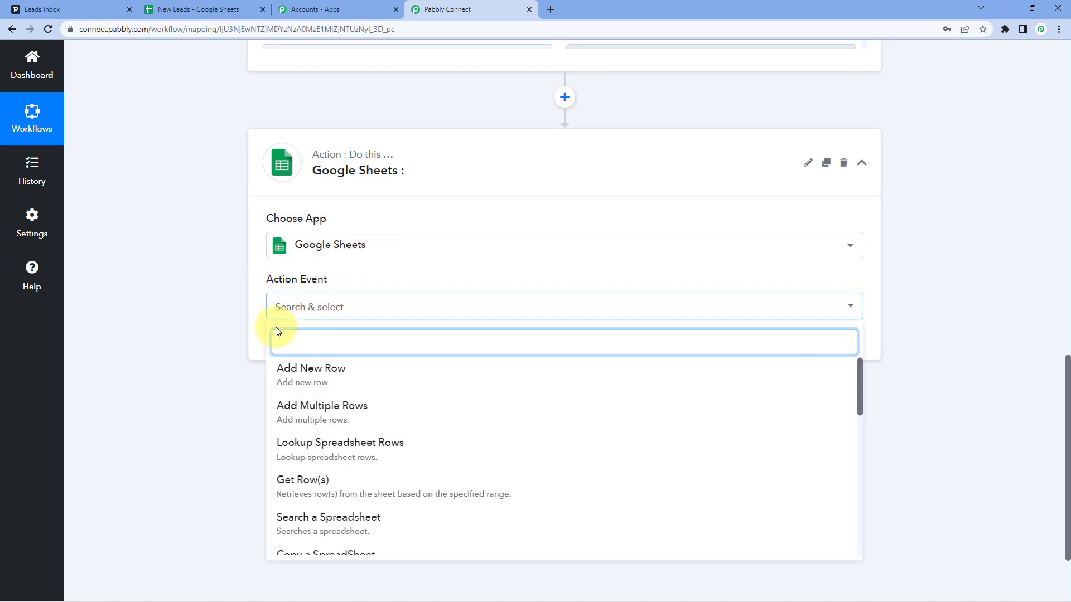
scroll(267, 330, down, 1)
click(343, 322)
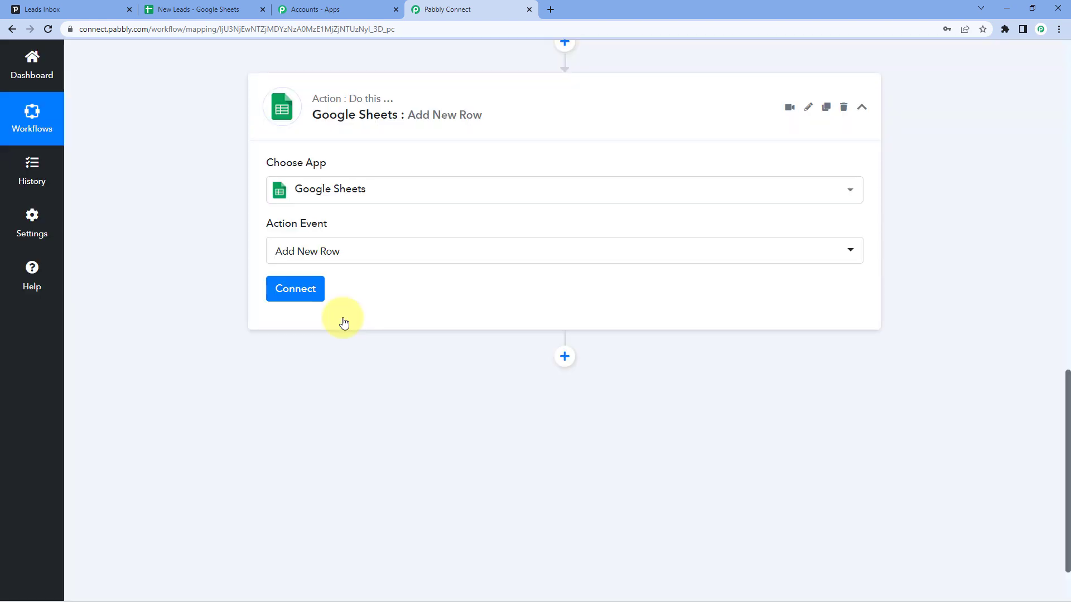
click(304, 298)
Add a new Google Sheets connection and authorise it with the chosen Google account
click(494, 185)
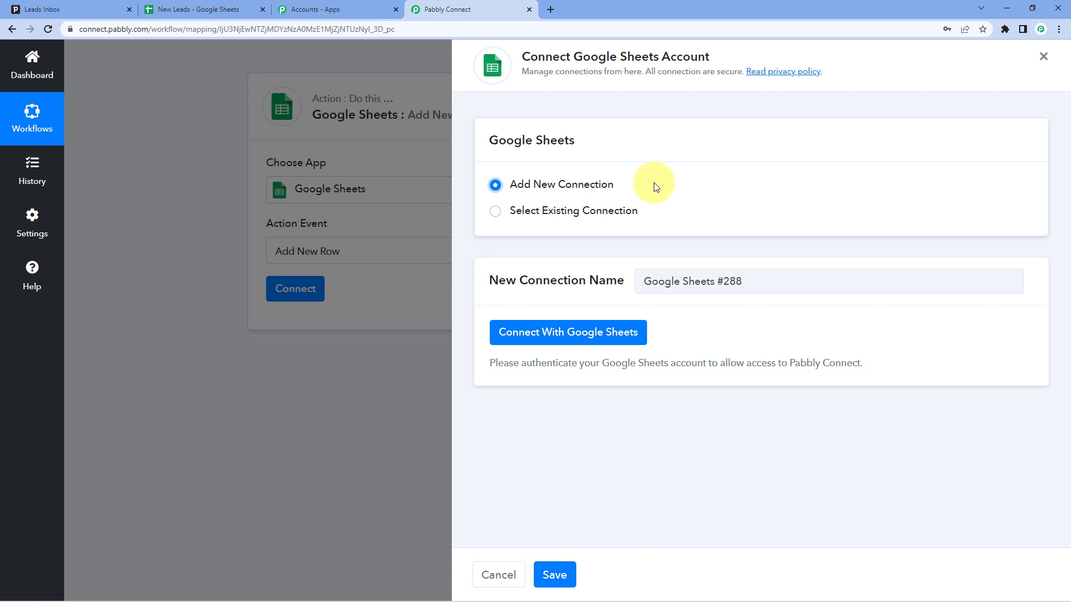
click(570, 335)
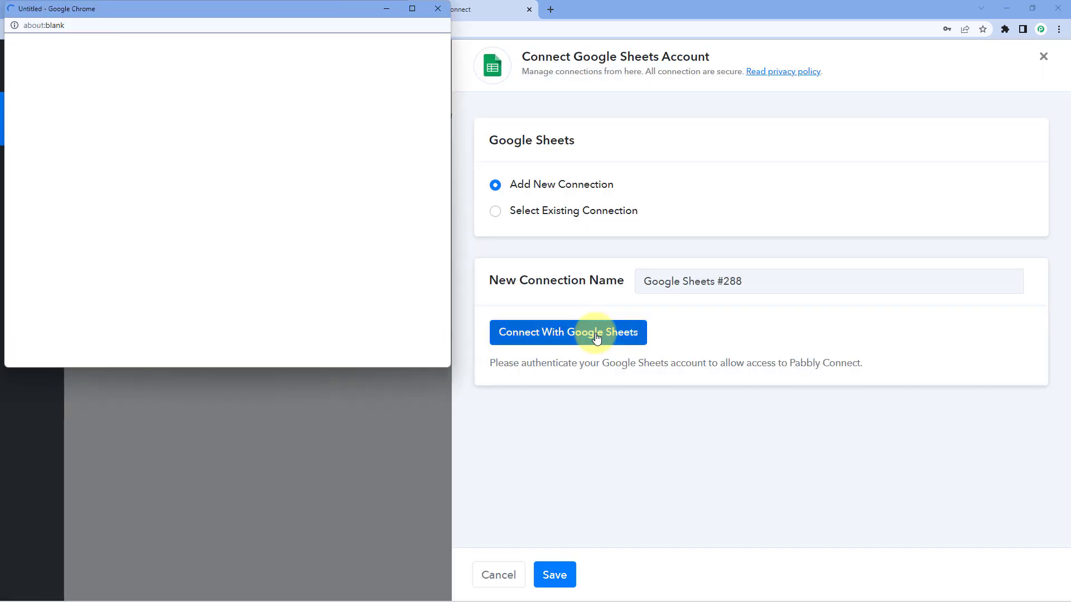
click(197, 225)
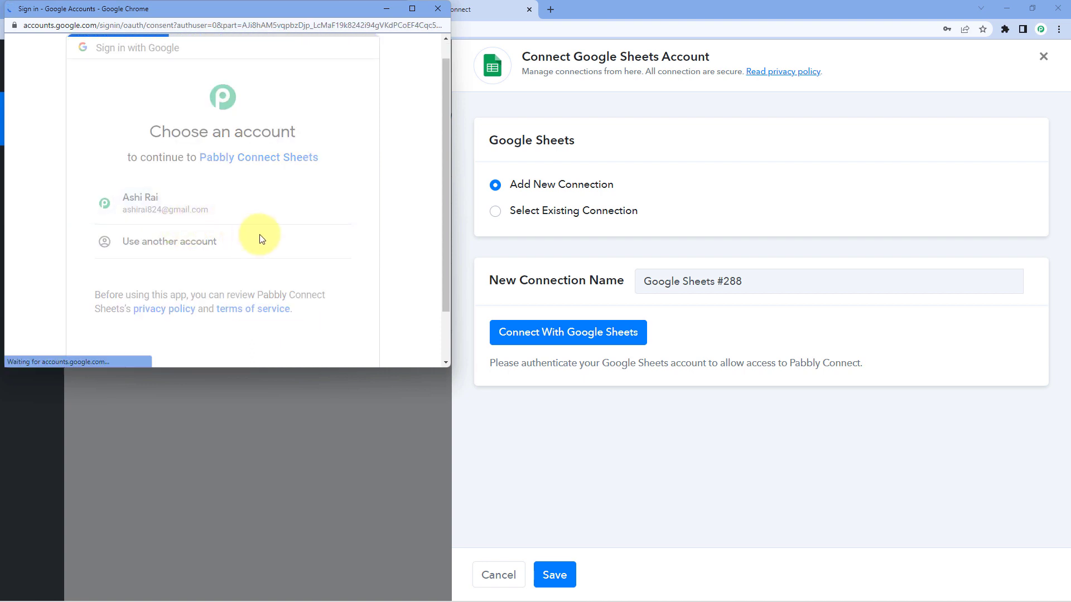
scroll(260, 234, down, 4)
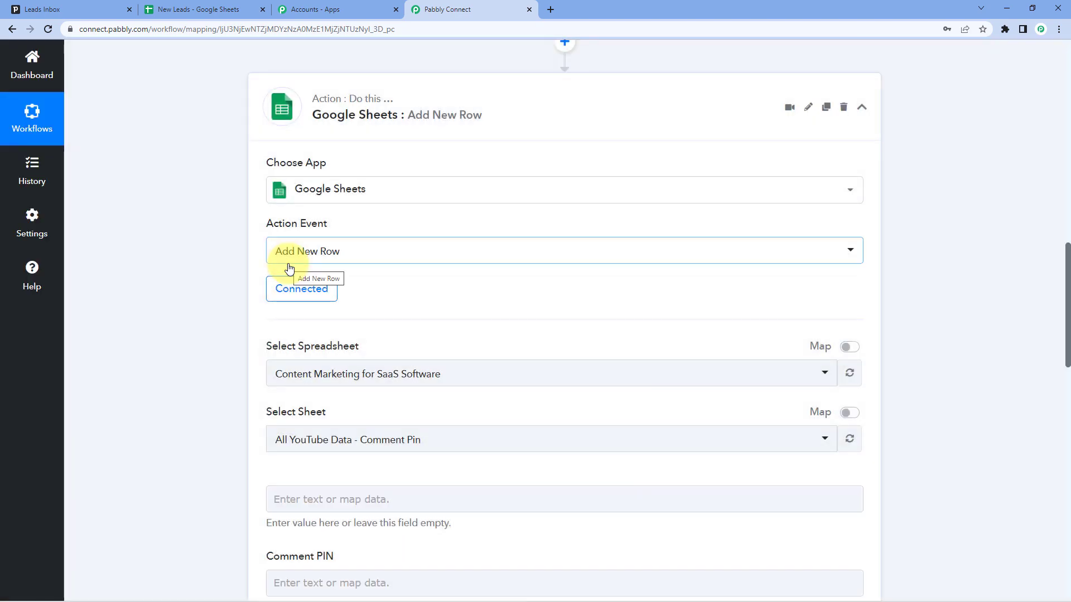
Choose the New Leads spreadsheet, checking its Name, Email, Phone No. and Title headers in Google Sheets
scroll(289, 269, down, 2)
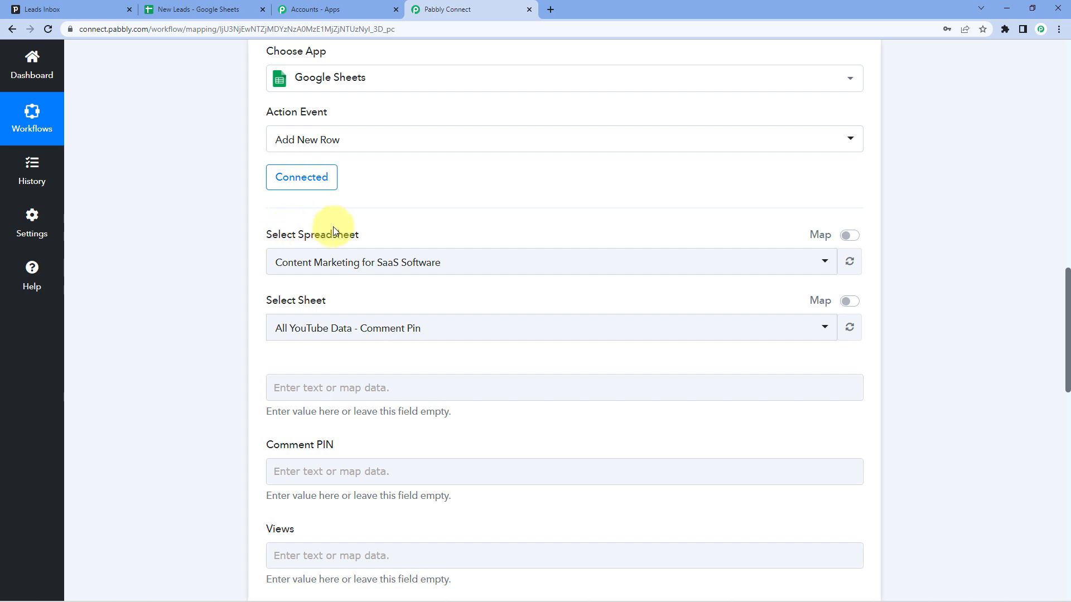
click(463, 266)
scroll(219, 289, down, 1)
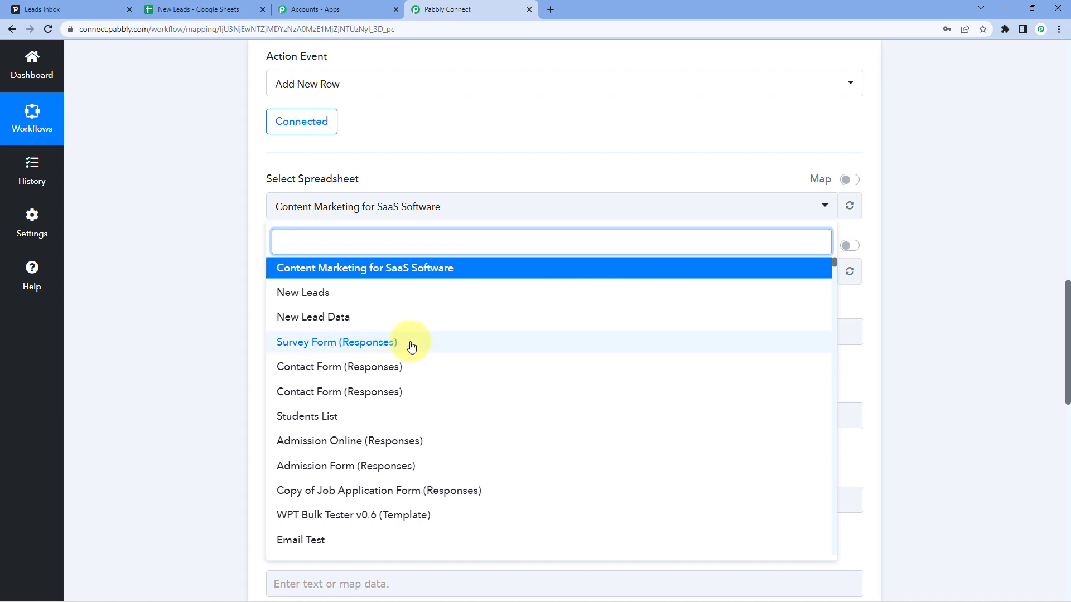
scroll(424, 351, down, 5)
scroll(497, 341, down, 6)
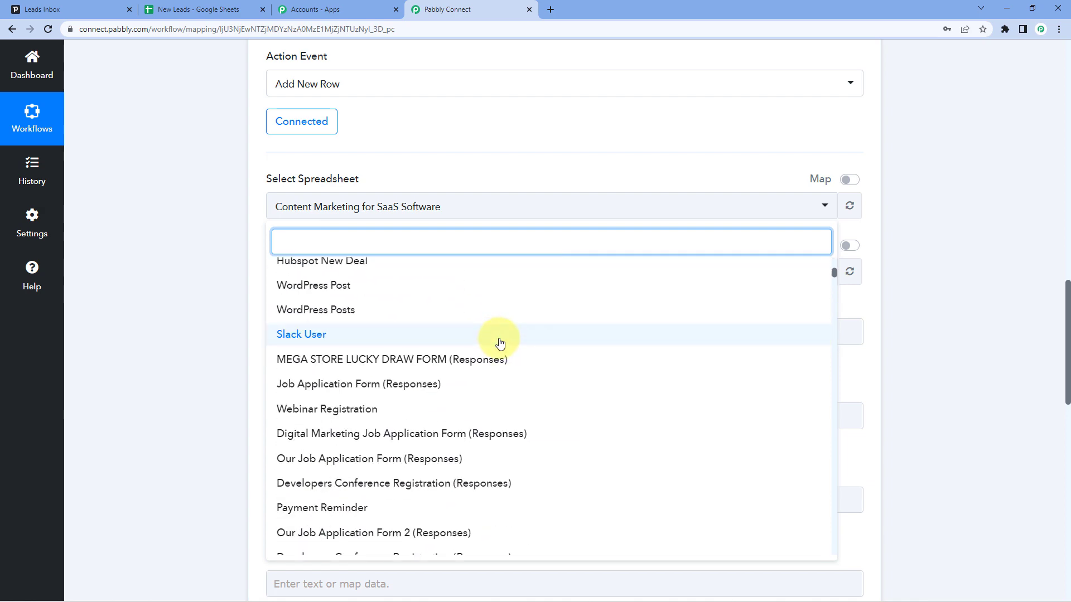
scroll(497, 342, up, 12)
scroll(500, 343, up, 2)
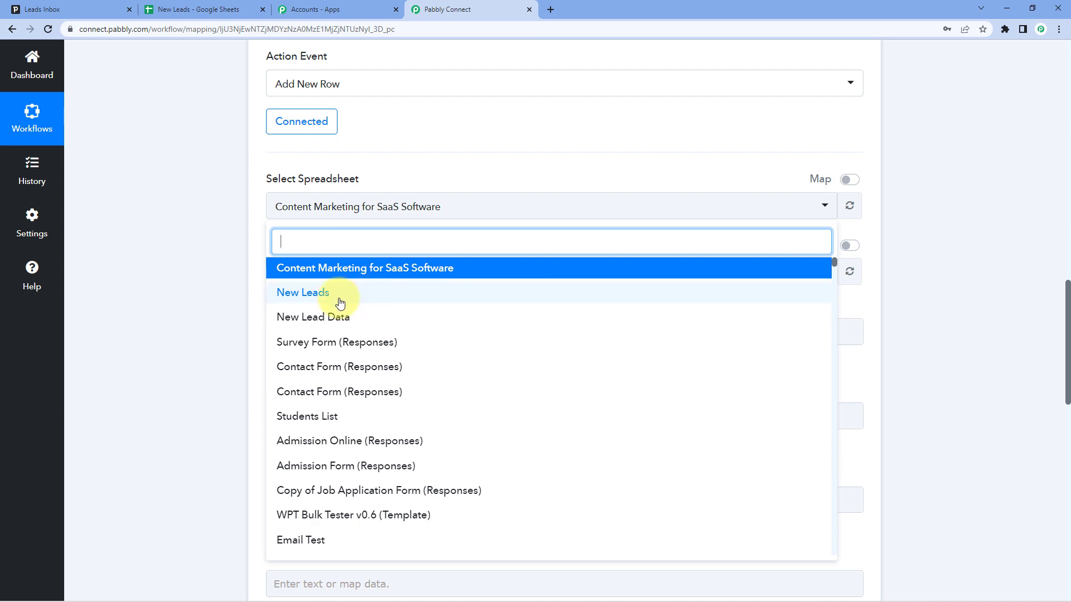
click(210, 9)
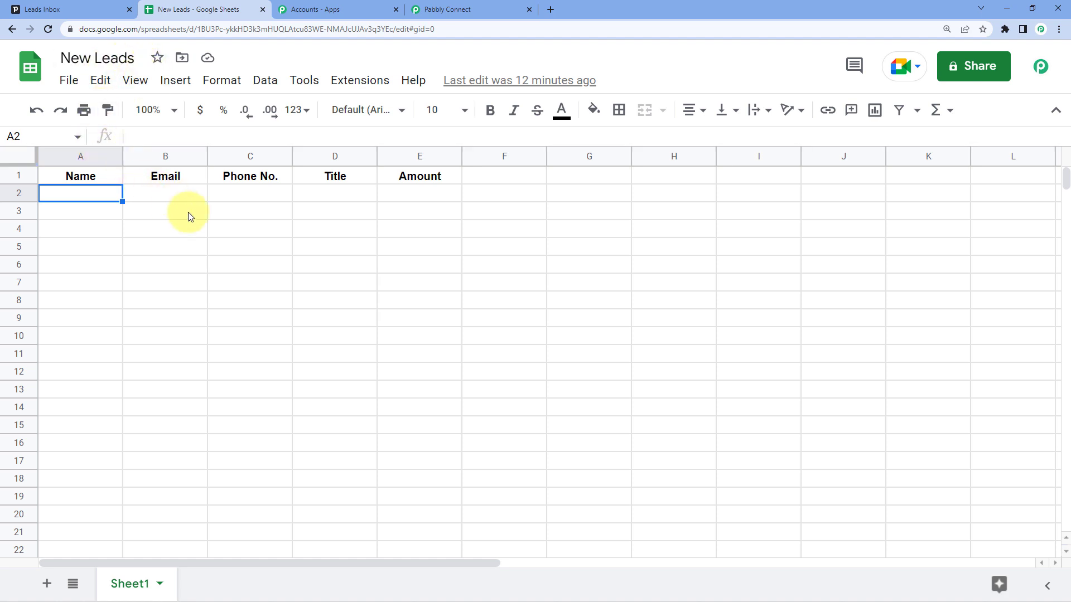
click(453, 9)
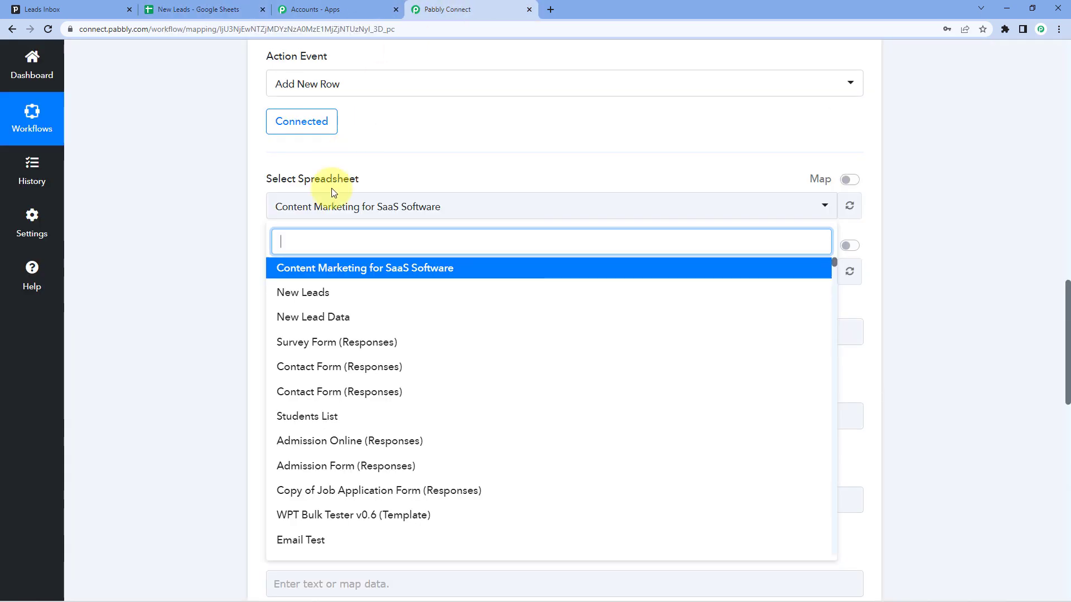
click(335, 294)
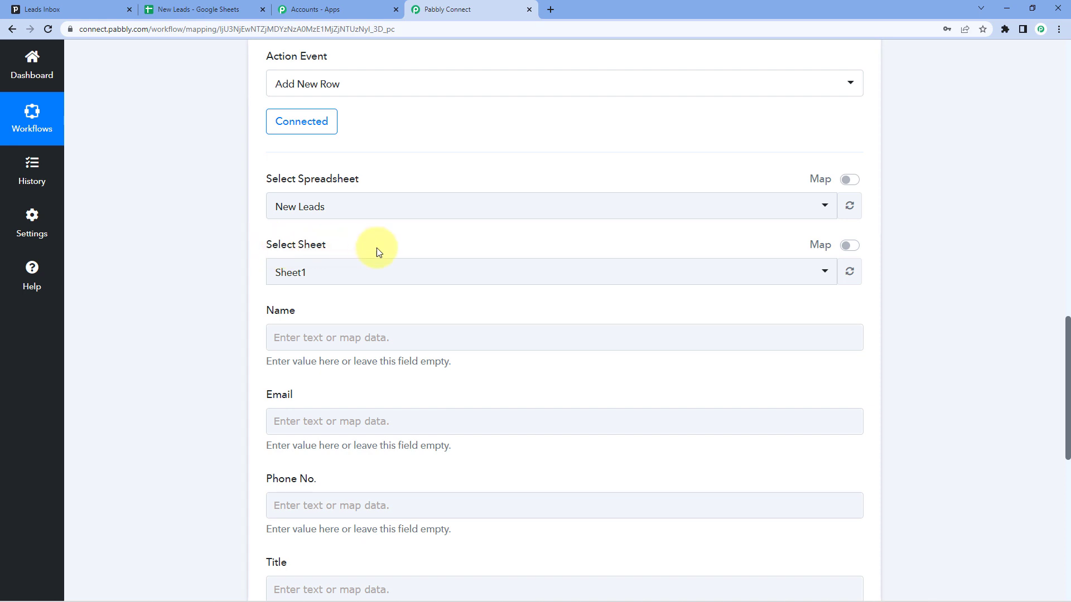
click(229, 9)
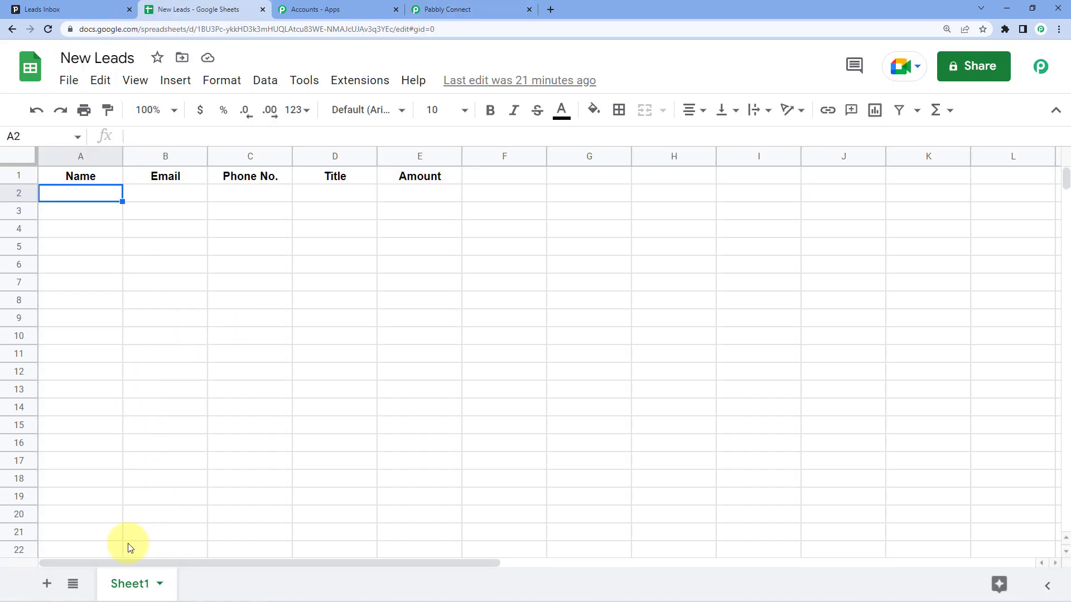
click(452, 9)
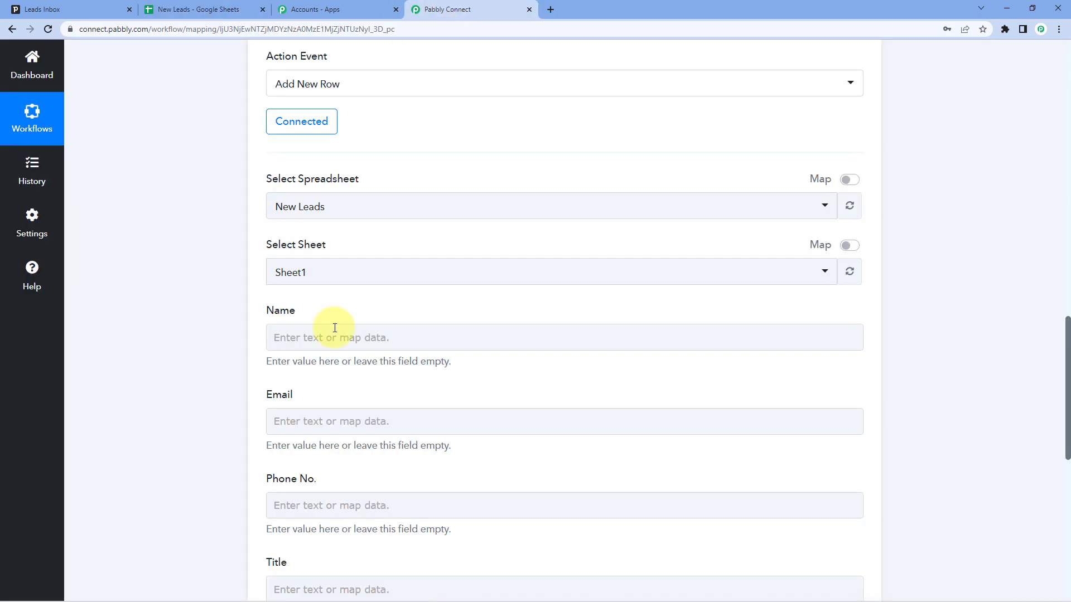
click(324, 272)
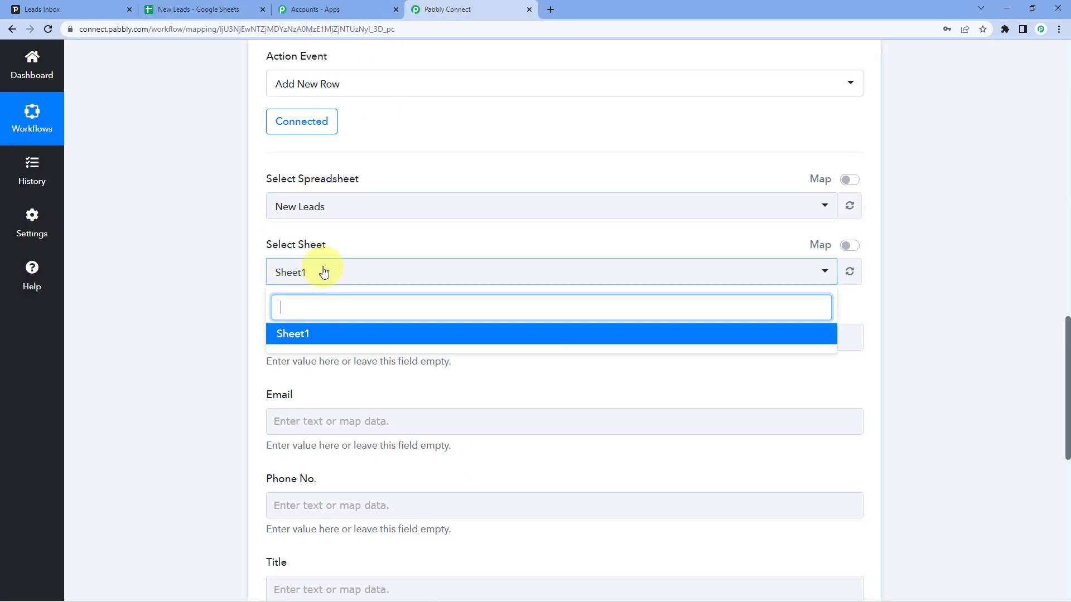
click(320, 330)
scroll(243, 321, down, 1)
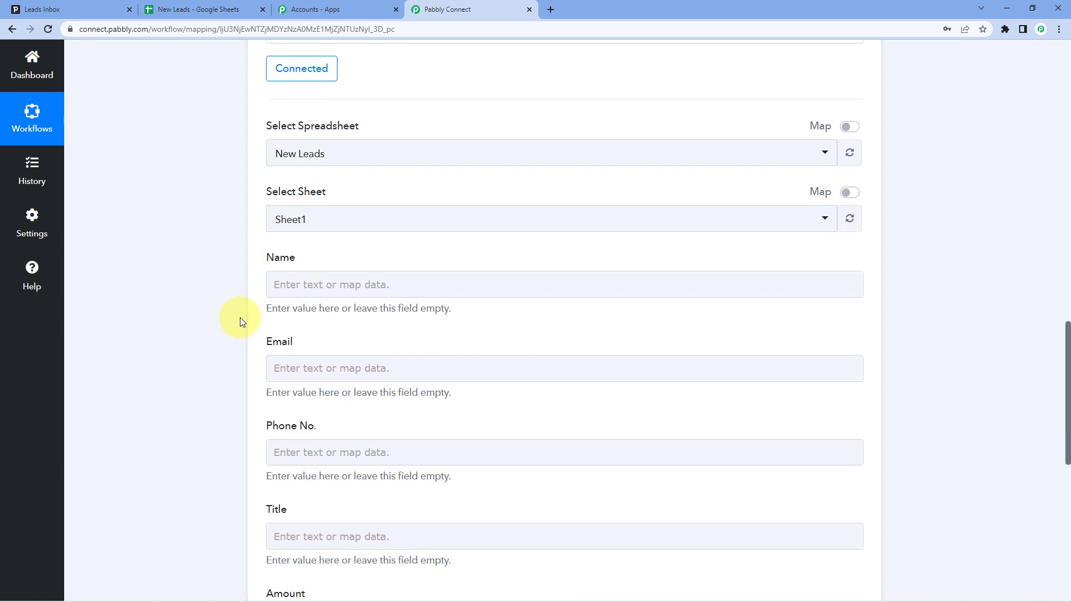
scroll(239, 316, down, 2)
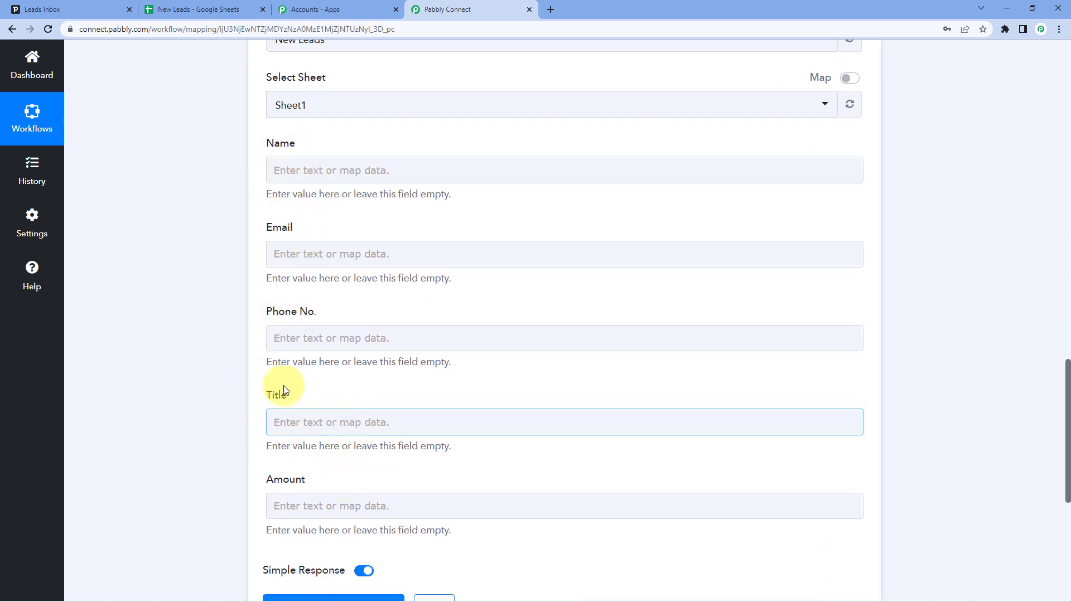
click(212, 7)
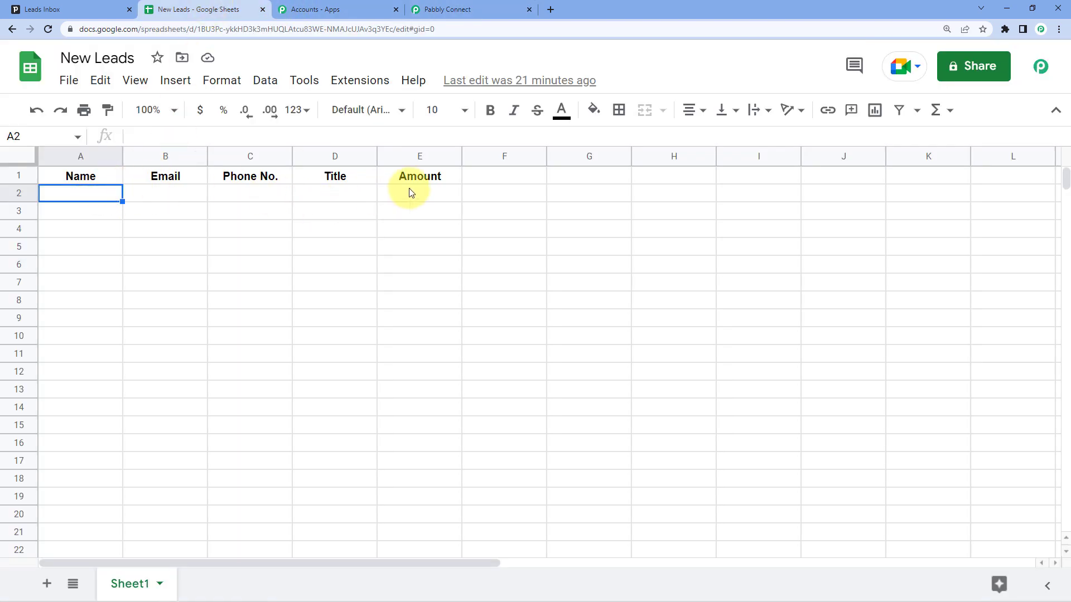
click(457, 9)
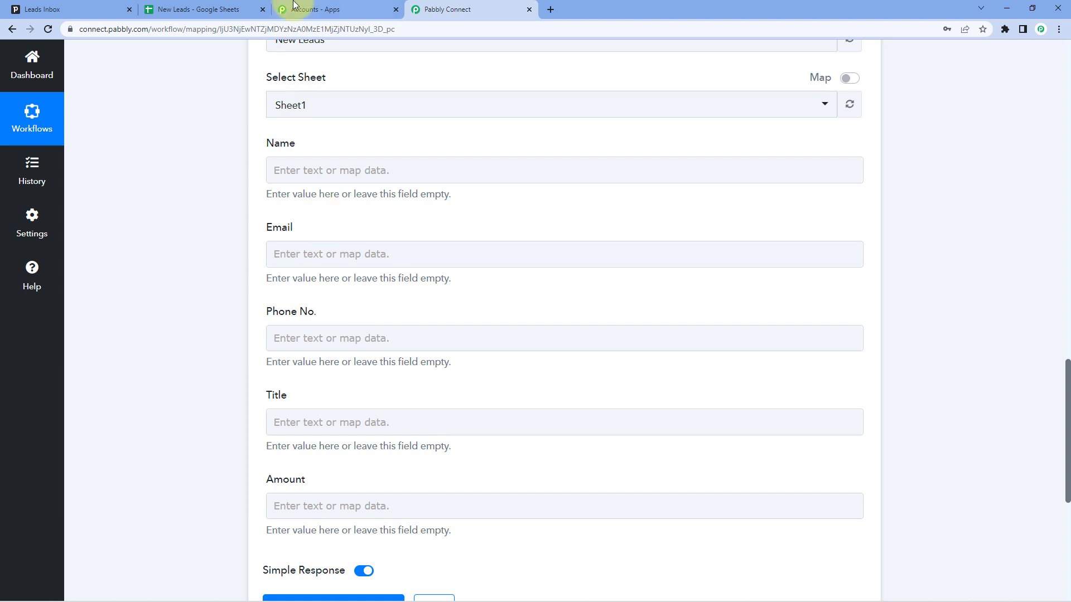
click(148, 10)
click(479, 8)
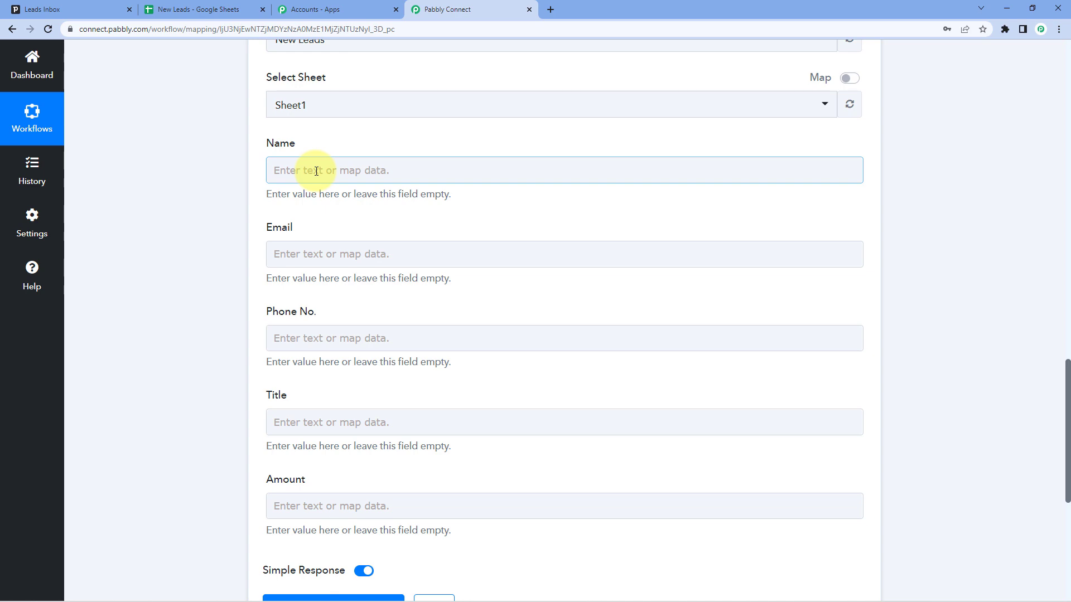
scroll(318, 174, up, 15)
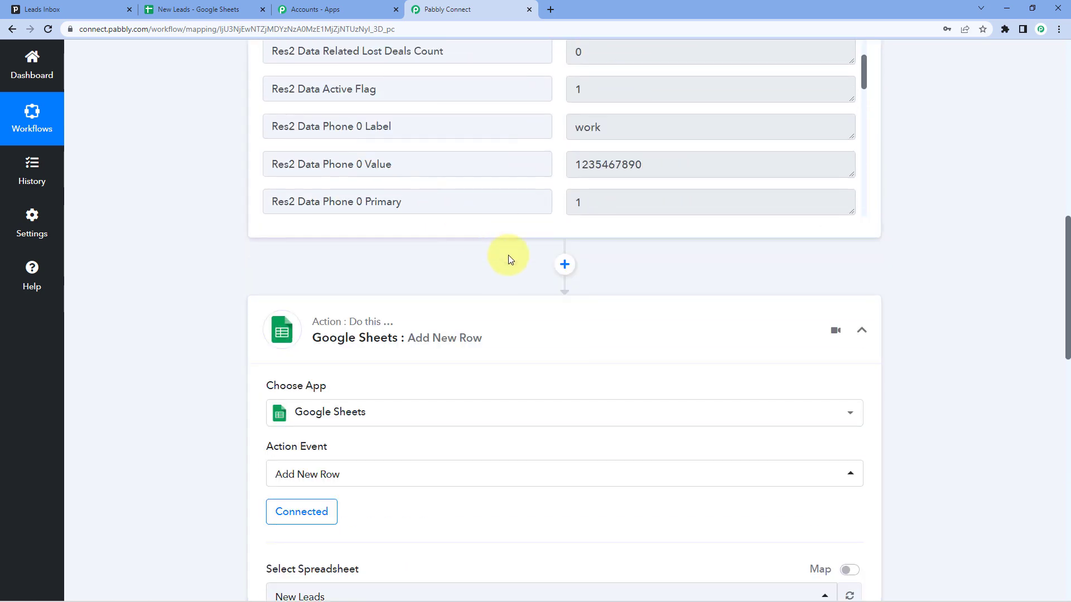
scroll(549, 282, up, 15)
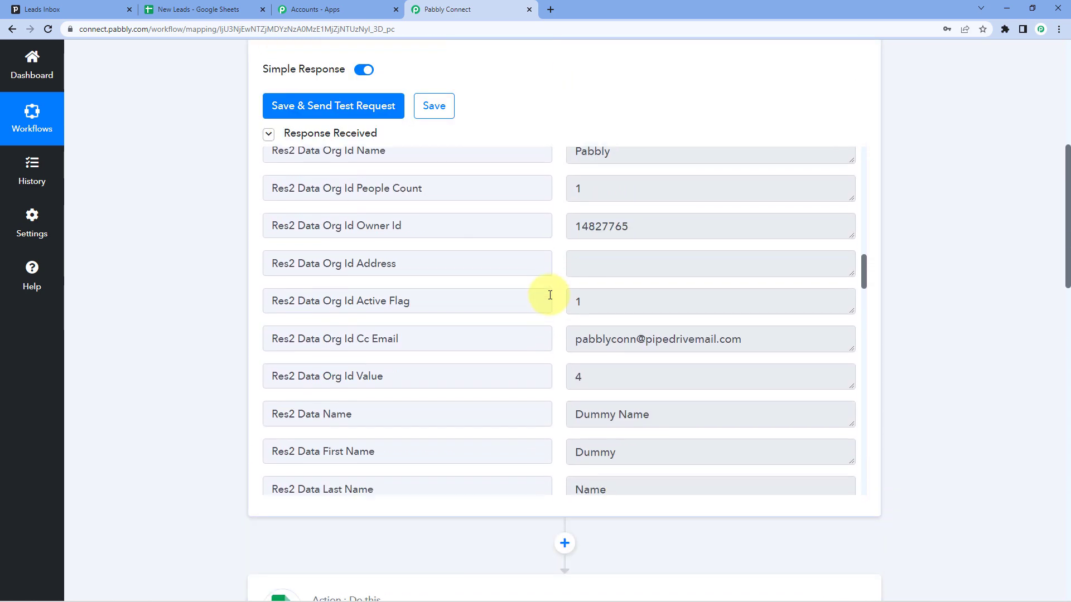
scroll(609, 332, down, 1)
drag(662, 286, 562, 288)
click(553, 289)
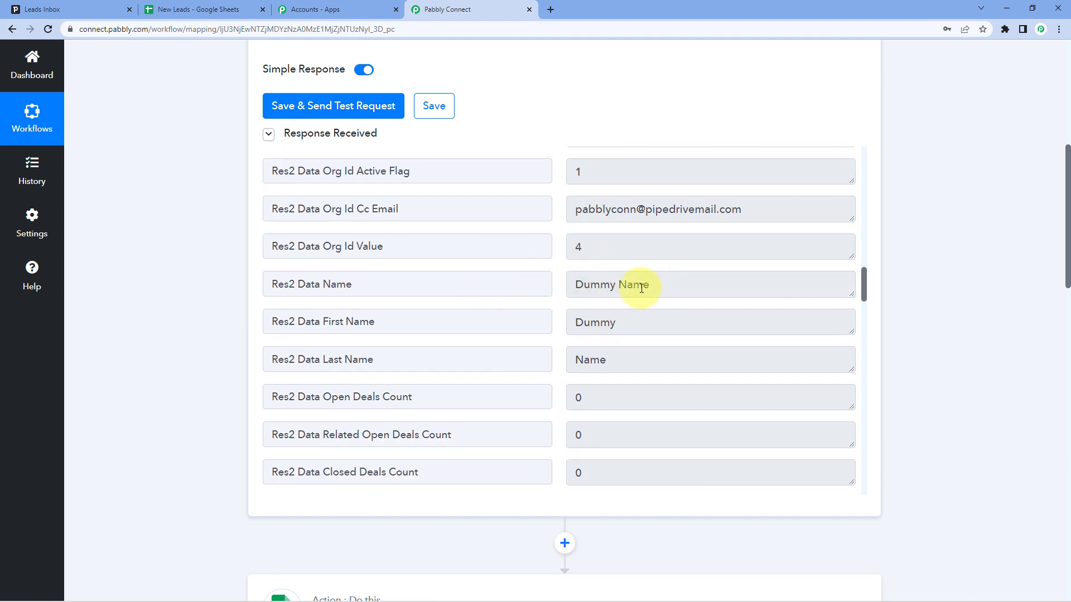
drag(657, 293, 550, 292)
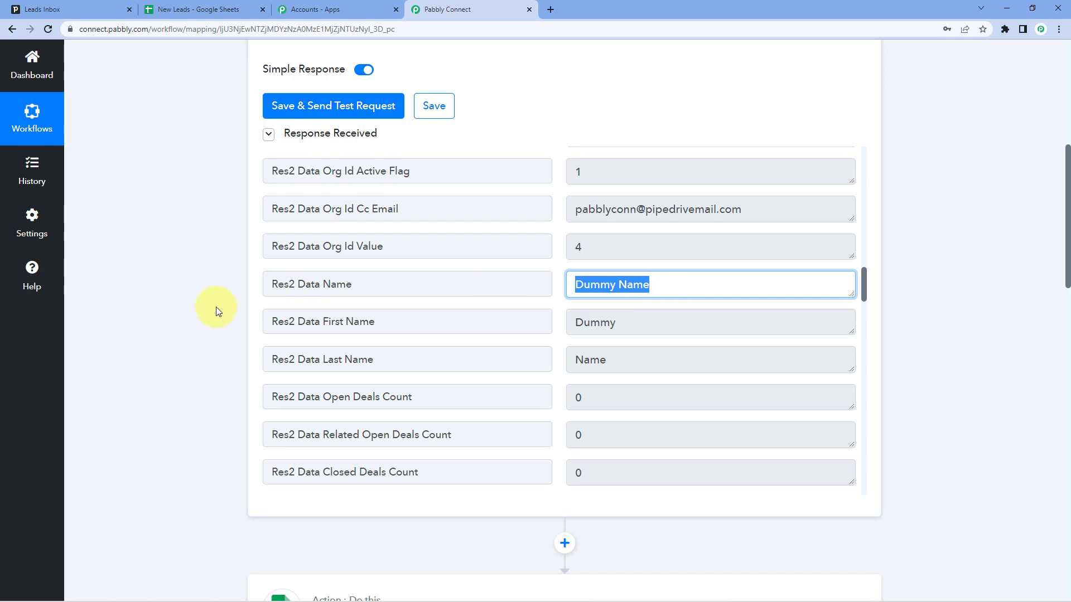
scroll(217, 306, down, 8)
scroll(217, 305, down, 6)
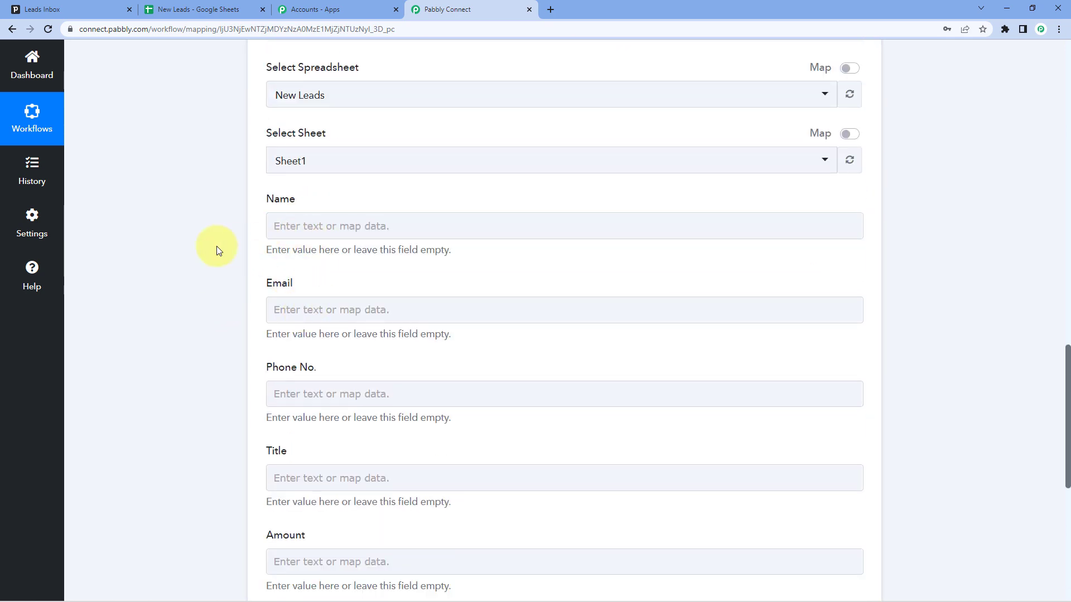
Map Res2 Data Name from PipeDrive: New Lead into the Name field
click(287, 227)
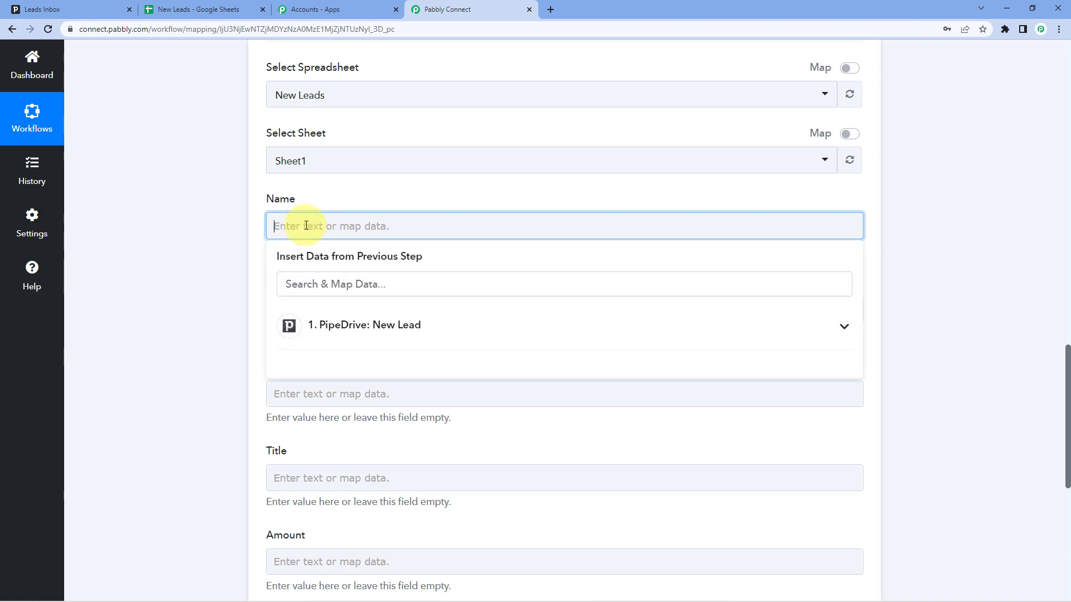
click(424, 329)
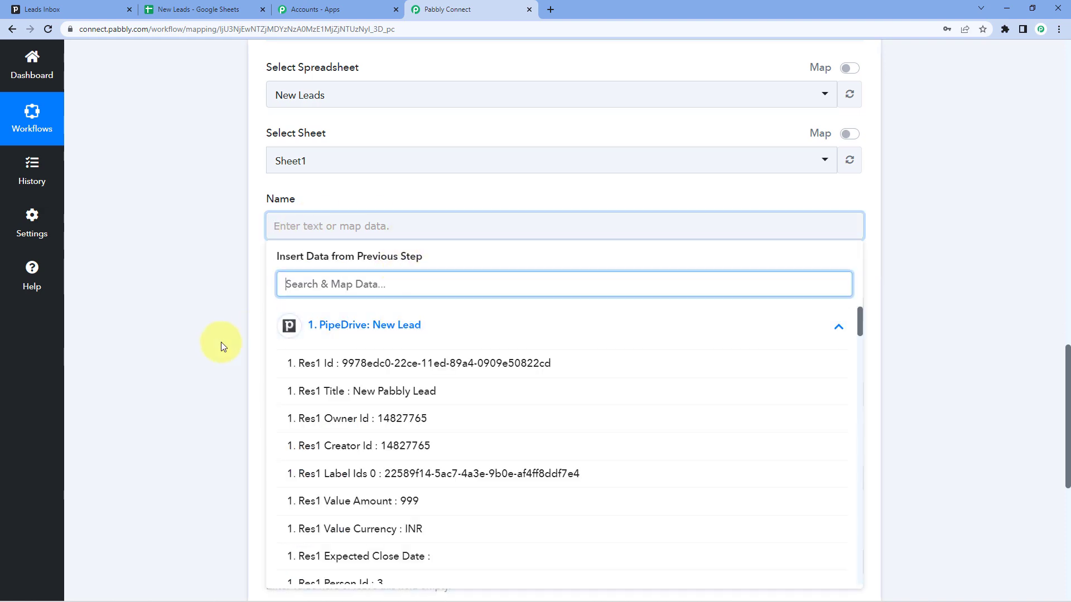
scroll(212, 344, down, 2)
scroll(427, 305, down, 6)
scroll(428, 303, down, 12)
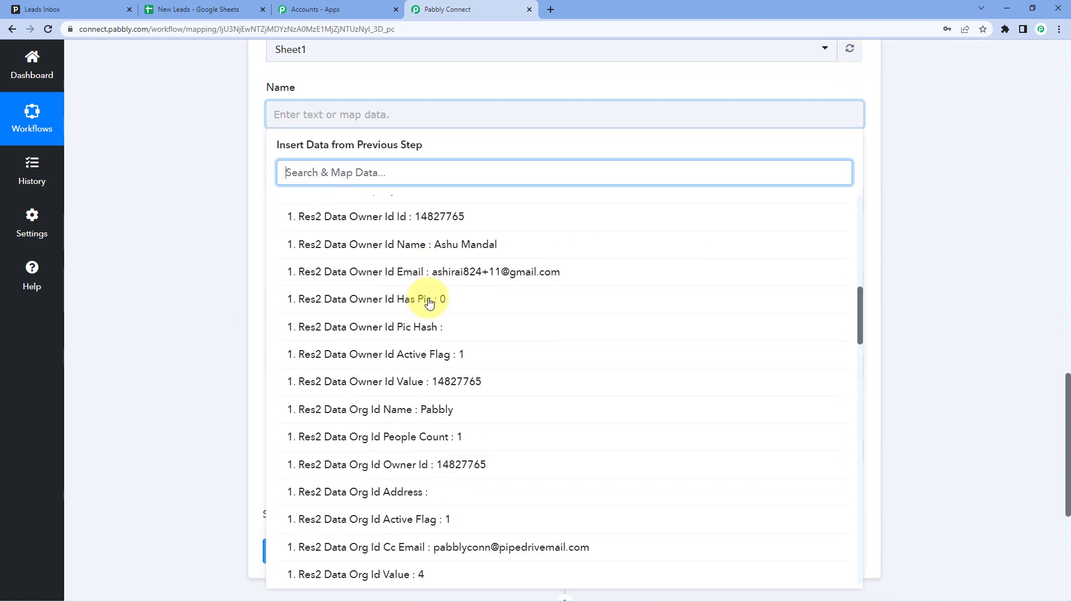
scroll(429, 303, up, 4)
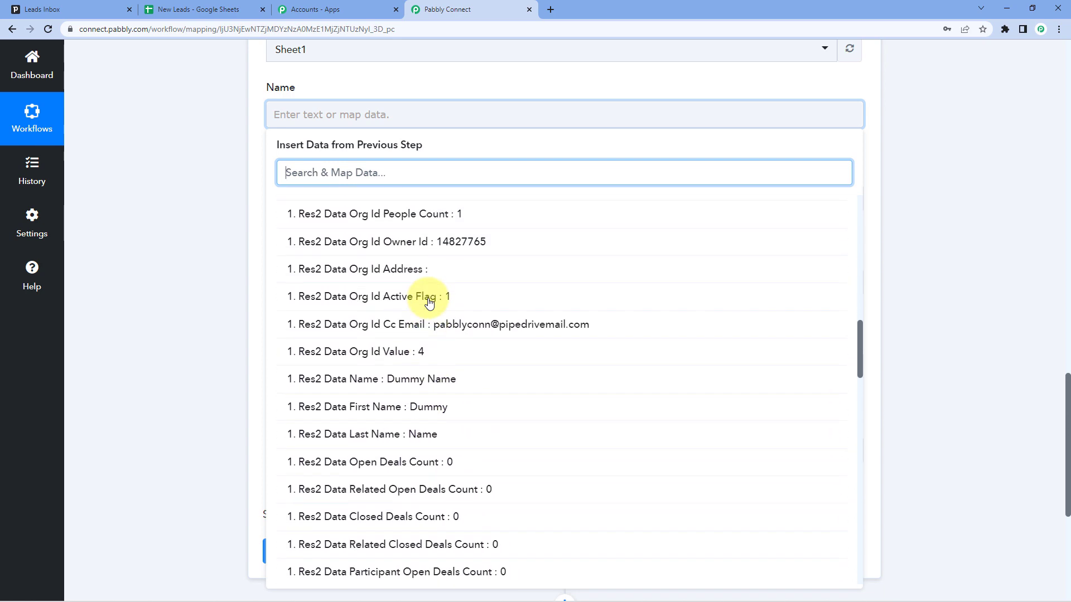
scroll(430, 301, down, 3)
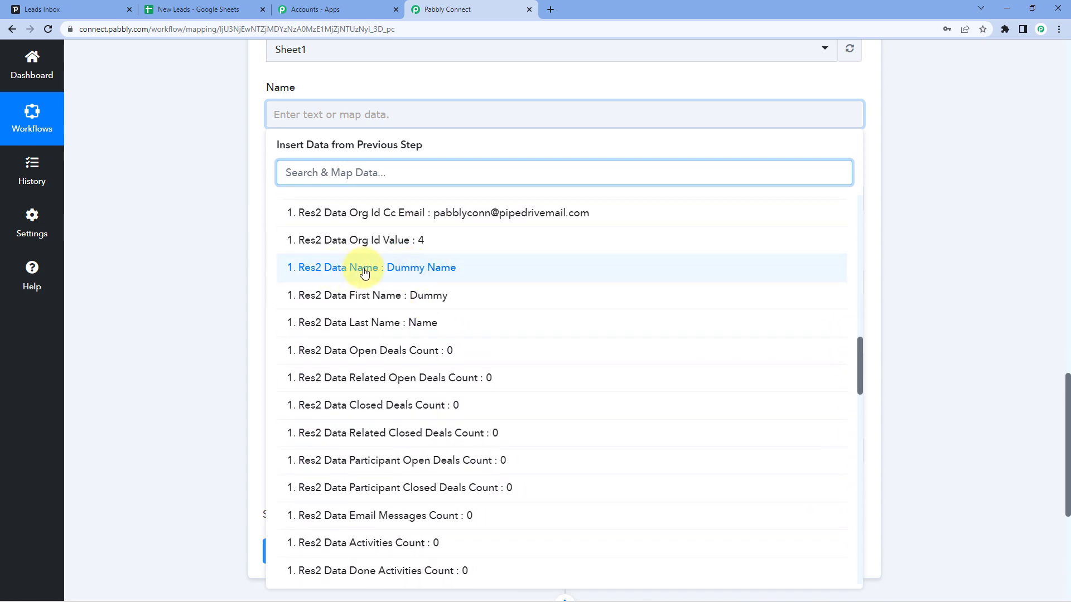
click(365, 268)
click(212, 215)
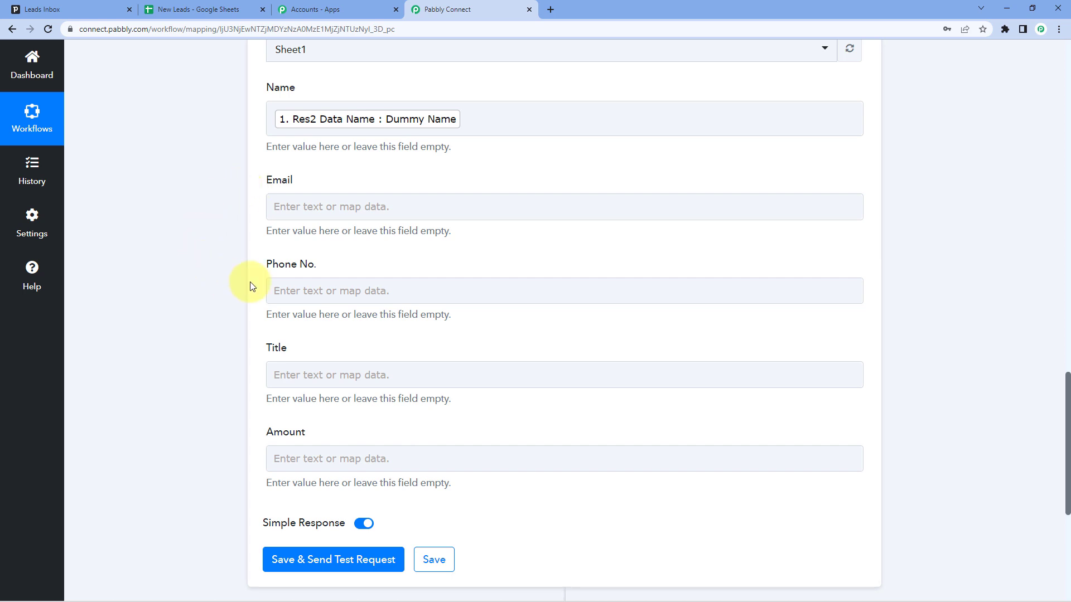
Map Res2 Data Email 0 Value from PipeDrive: New Lead into the Email field
click(300, 209)
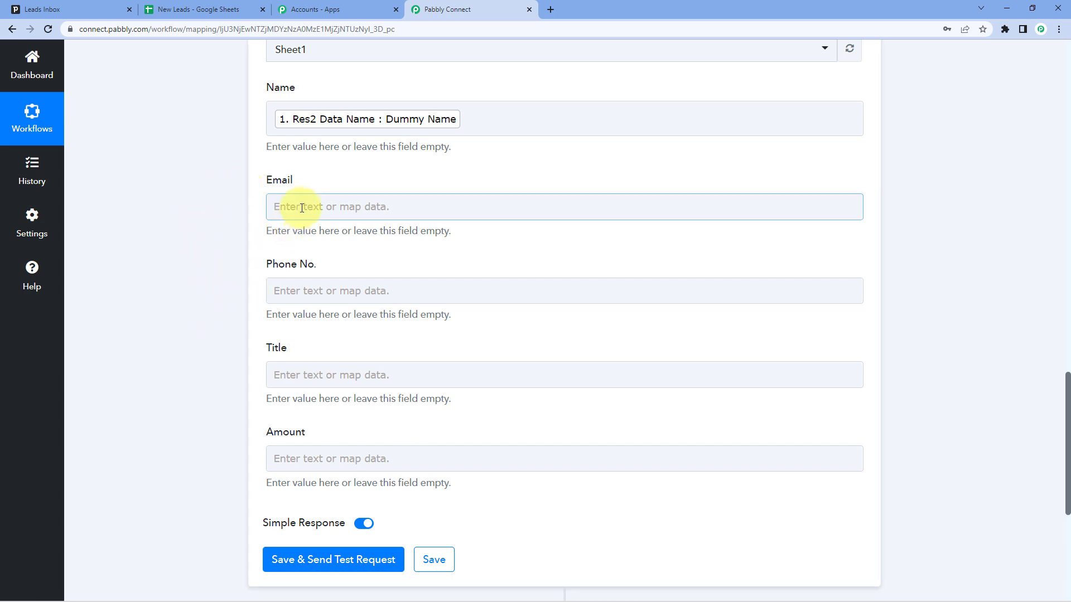
click(301, 208)
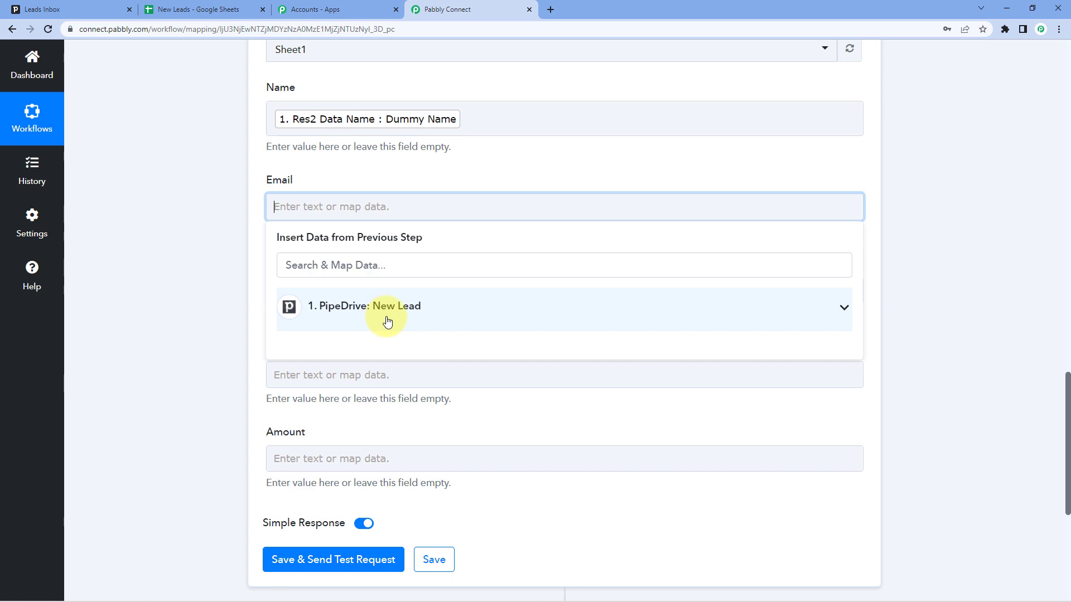
click(387, 322)
scroll(392, 385, down, 5)
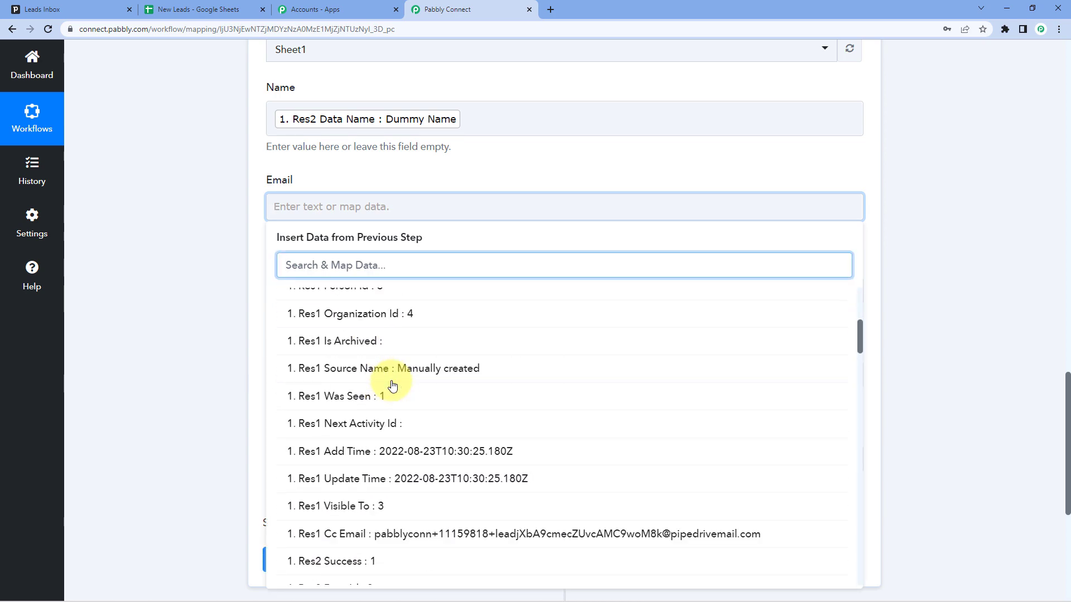
scroll(392, 385, down, 15)
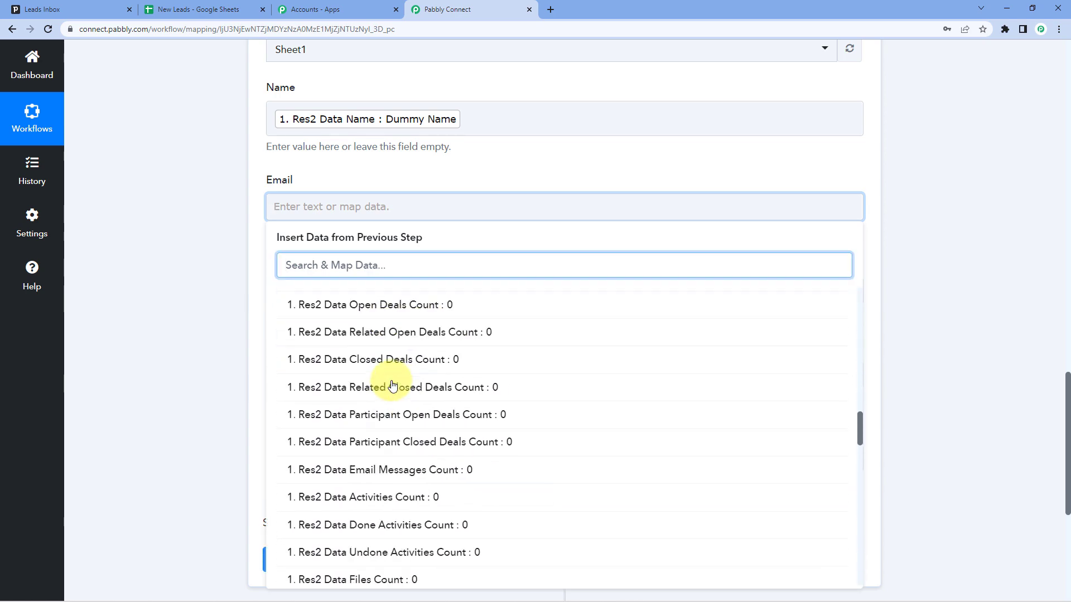
scroll(392, 385, down, 10)
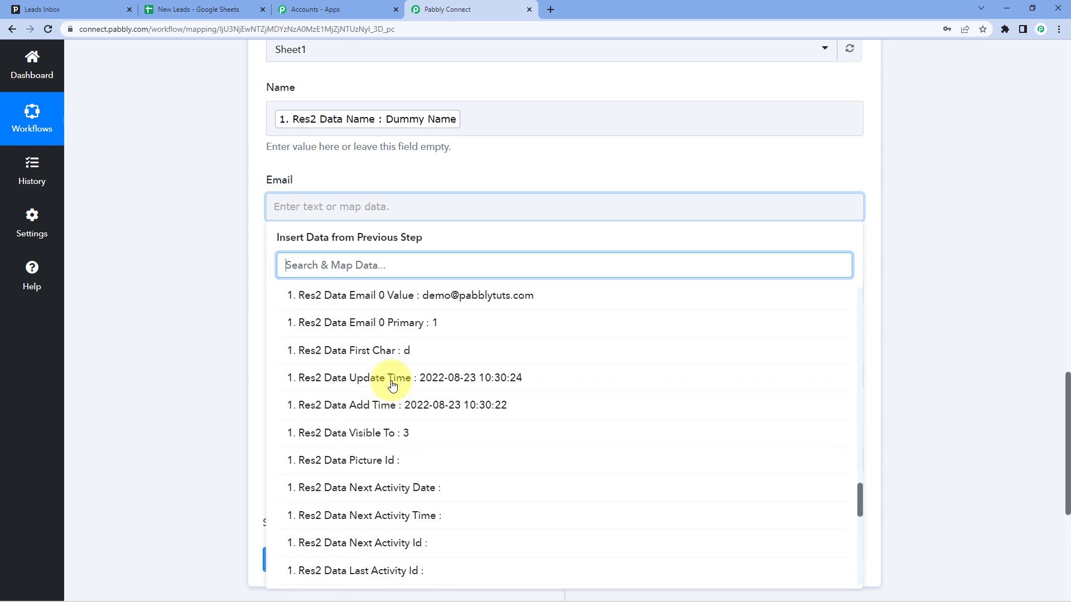
scroll(392, 385, up, 1)
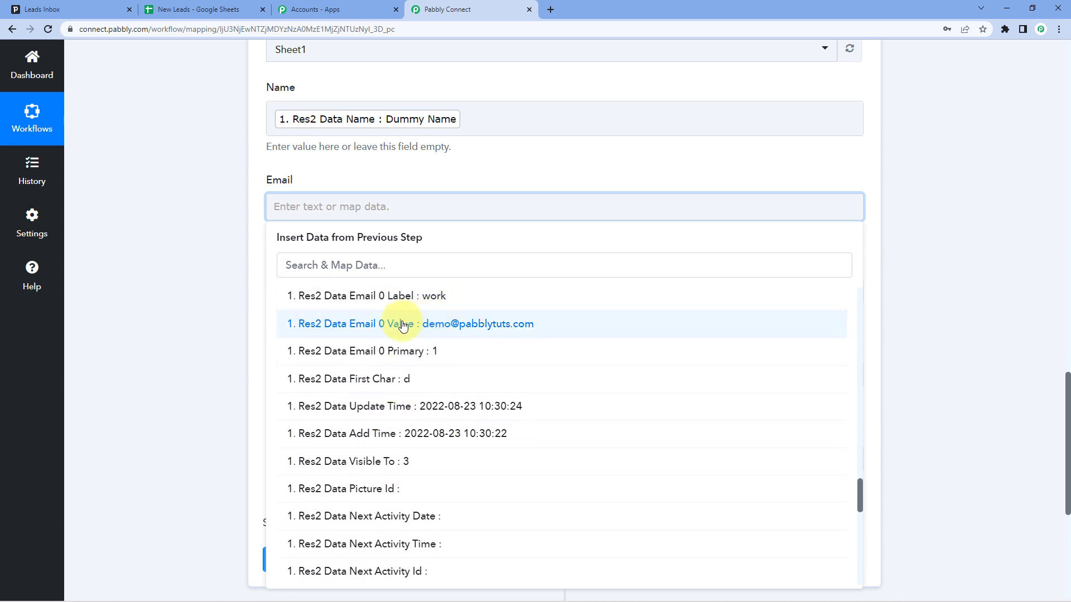
click(403, 326)
click(237, 318)
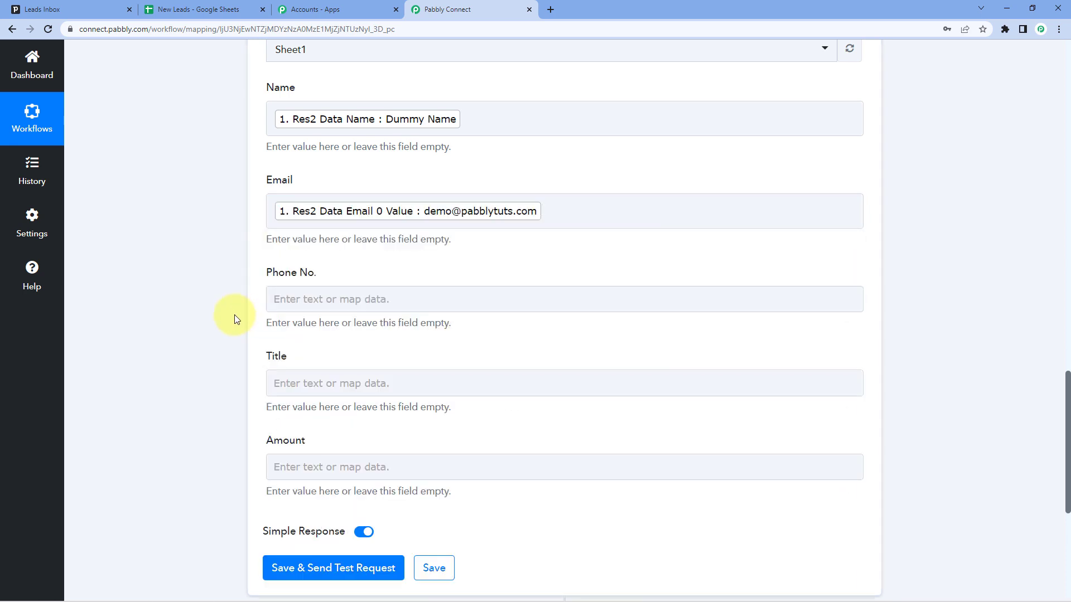
scroll(236, 316, down, 3)
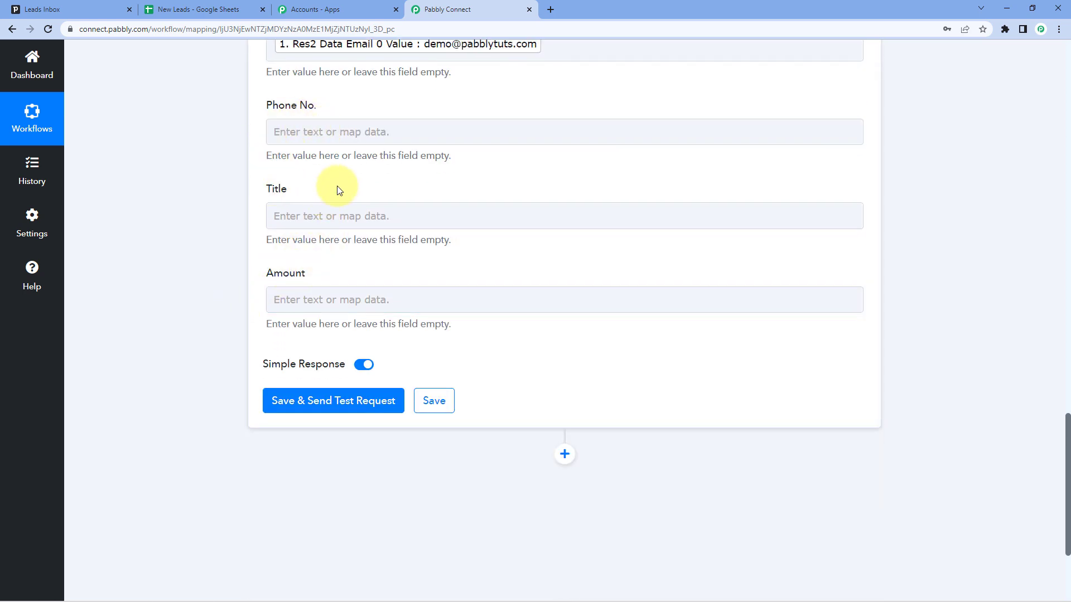
Map Res2 Data Phone 0 Value into the Phone No. field
click(292, 136)
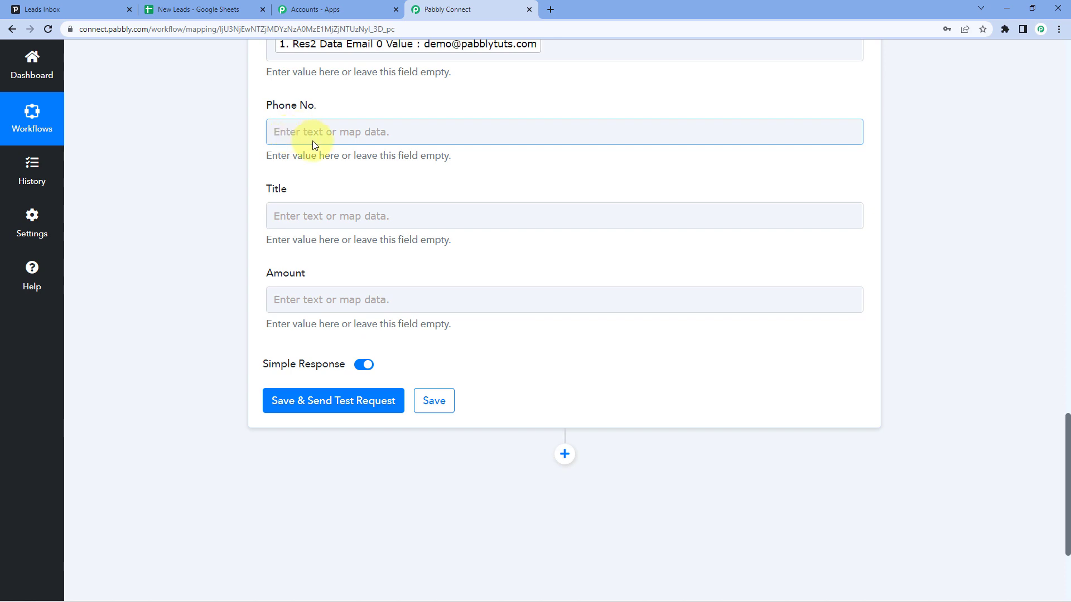
click(287, 133)
click(337, 238)
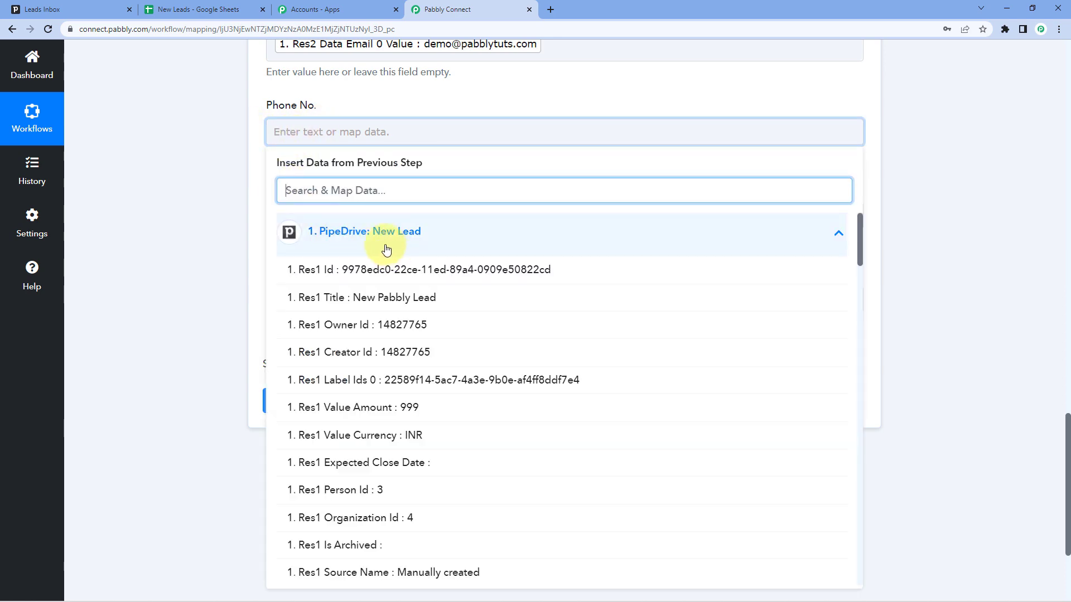
scroll(383, 375, down, 15)
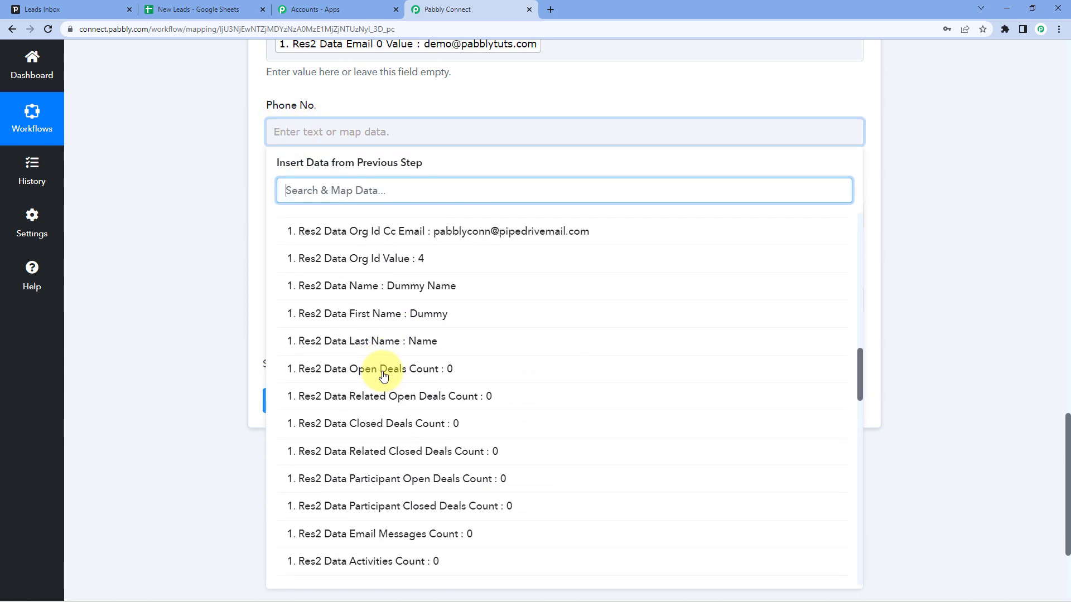
scroll(384, 376, down, 10)
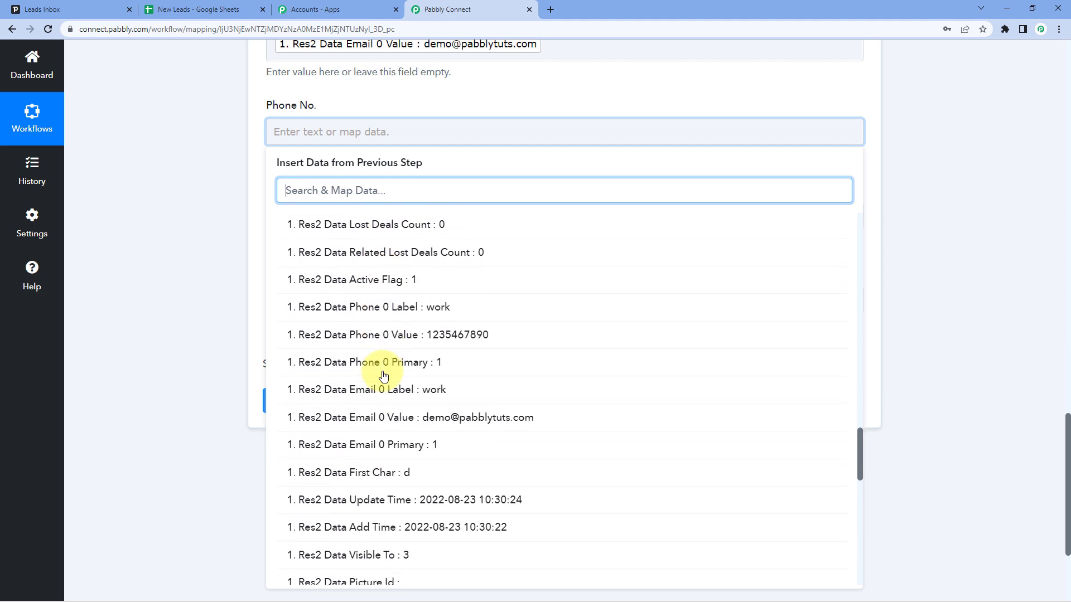
click(401, 336)
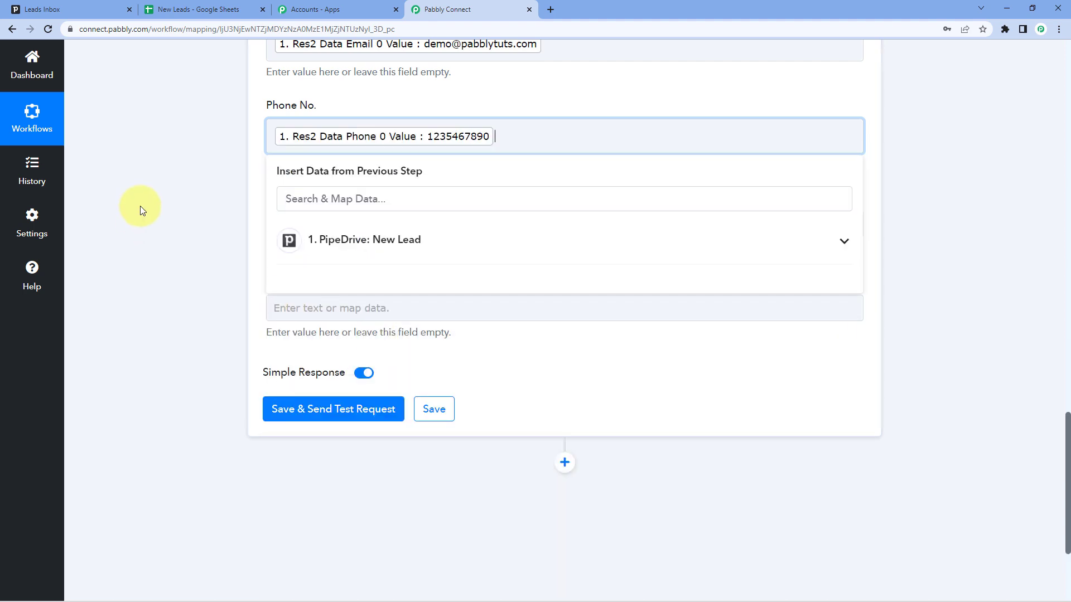
click(140, 206)
scroll(226, 186, down, 1)
Map Res1 Title into Title and Res1 Value Amount (999) into Amount
click(279, 168)
click(310, 268)
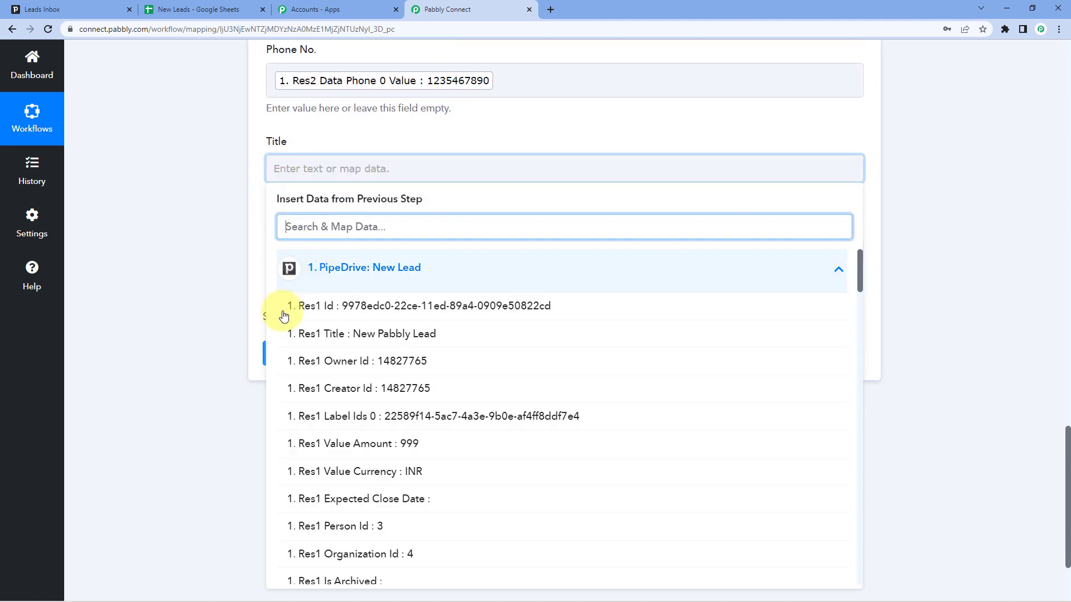
click(335, 334)
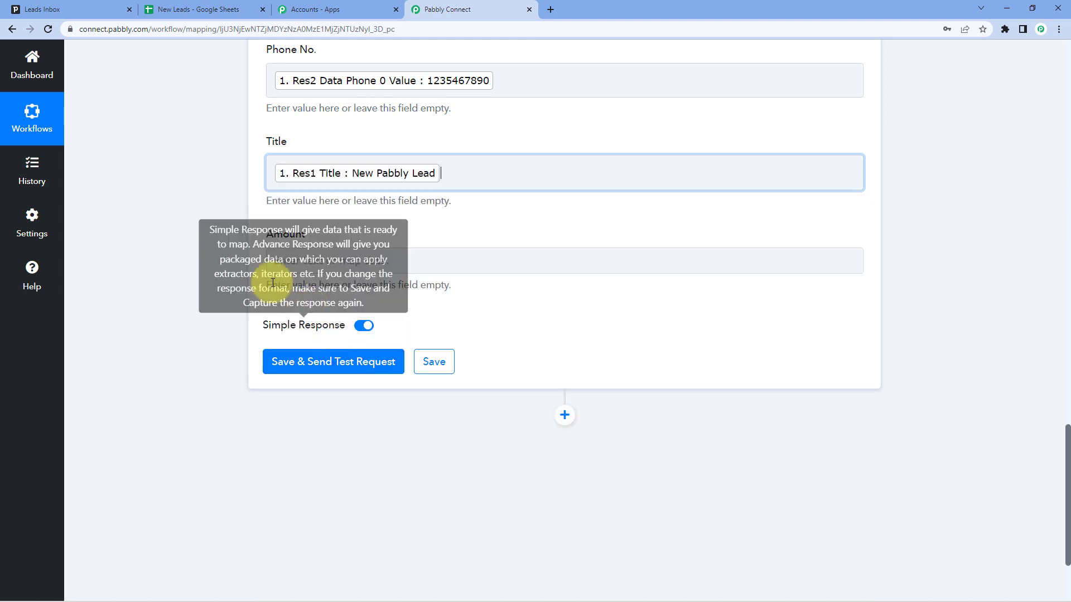
click(219, 260)
click(311, 258)
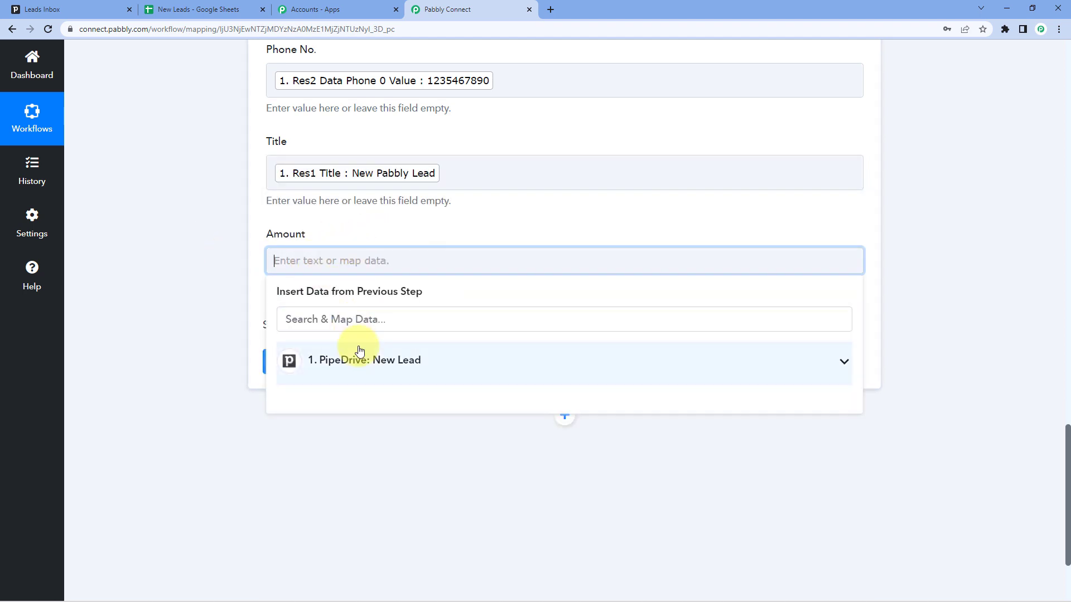
click(360, 350)
scroll(337, 418, down, 2)
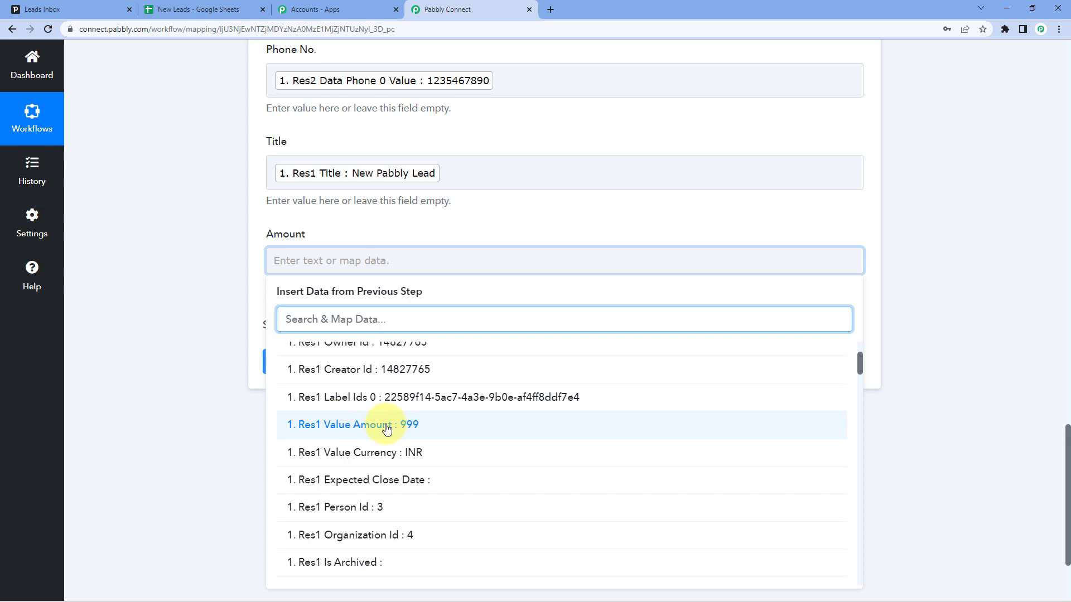
click(387, 428)
click(197, 272)
scroll(199, 271, up, 5)
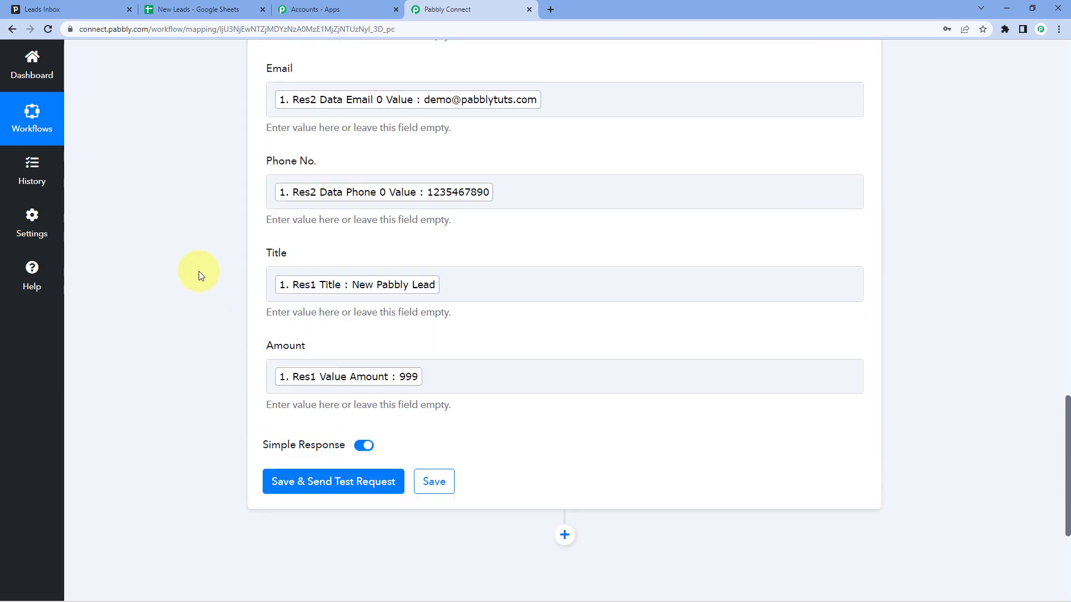
Save and send the test request, getting 1 row and 5 cells updated in Sheet1!A2:E2
scroll(232, 258, down, 1)
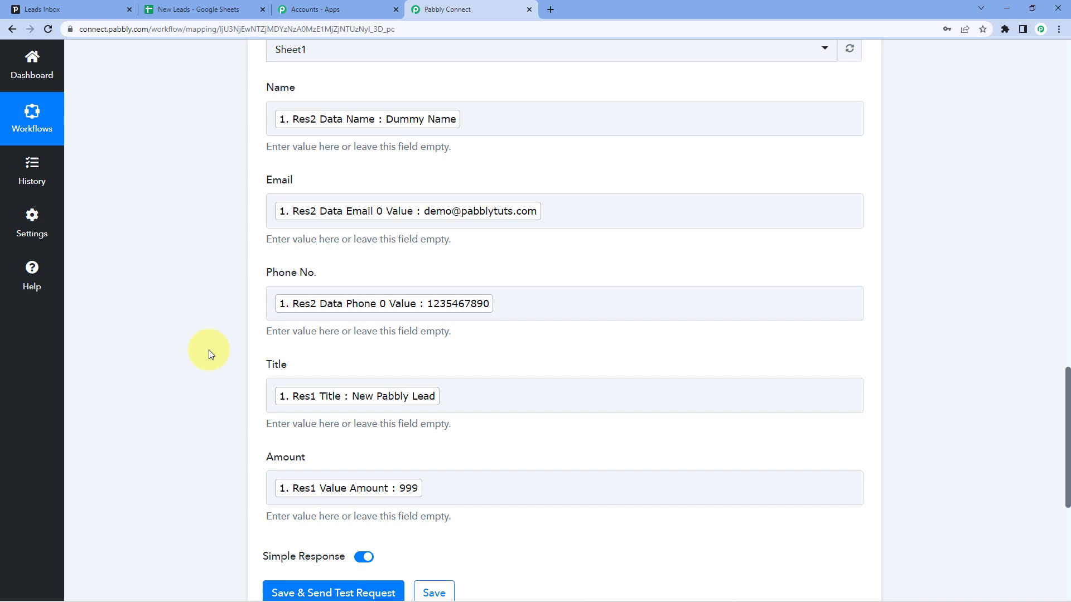
scroll(208, 349, down, 1)
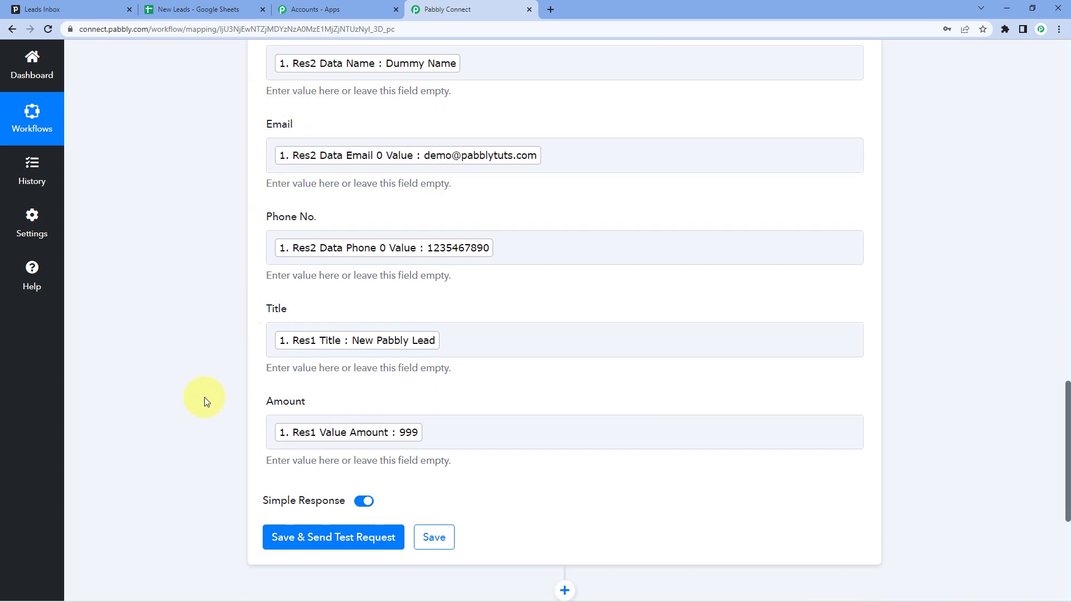
scroll(204, 397, down, 2)
click(312, 425)
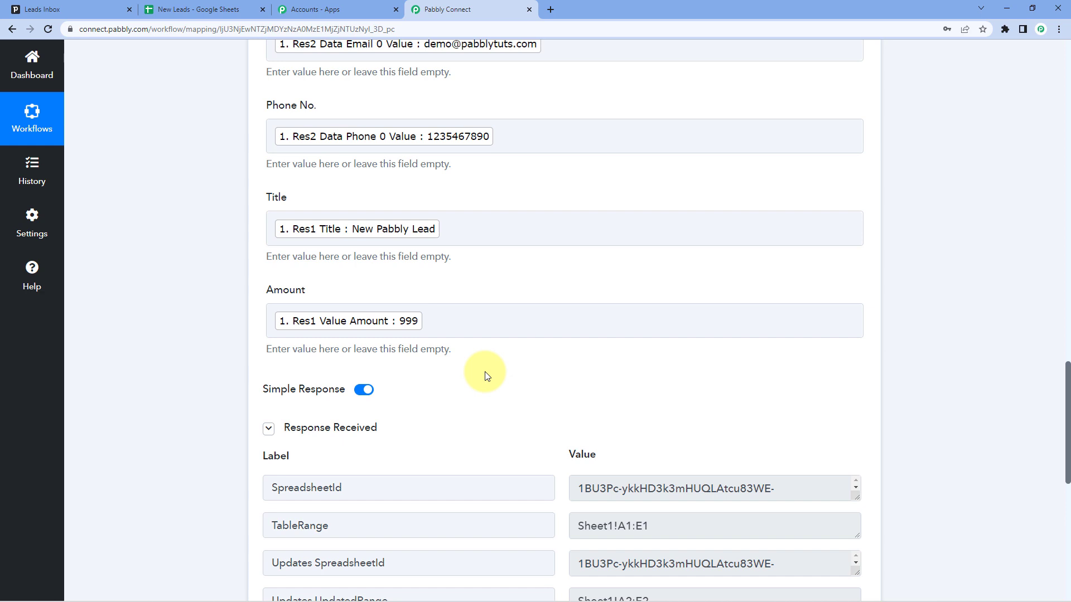
scroll(491, 368, down, 3)
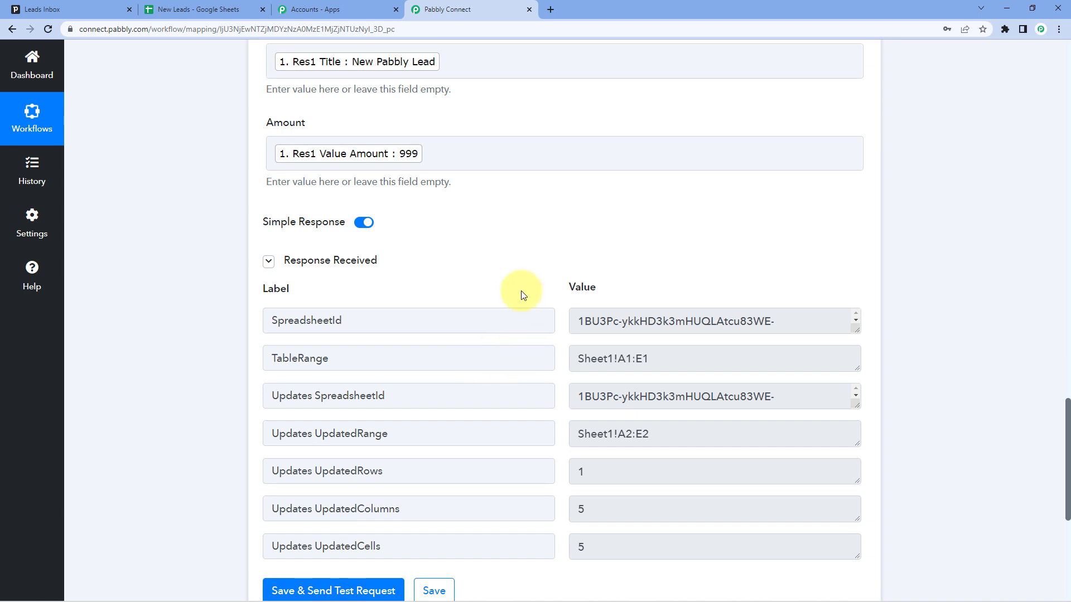
scroll(522, 294, up, 5)
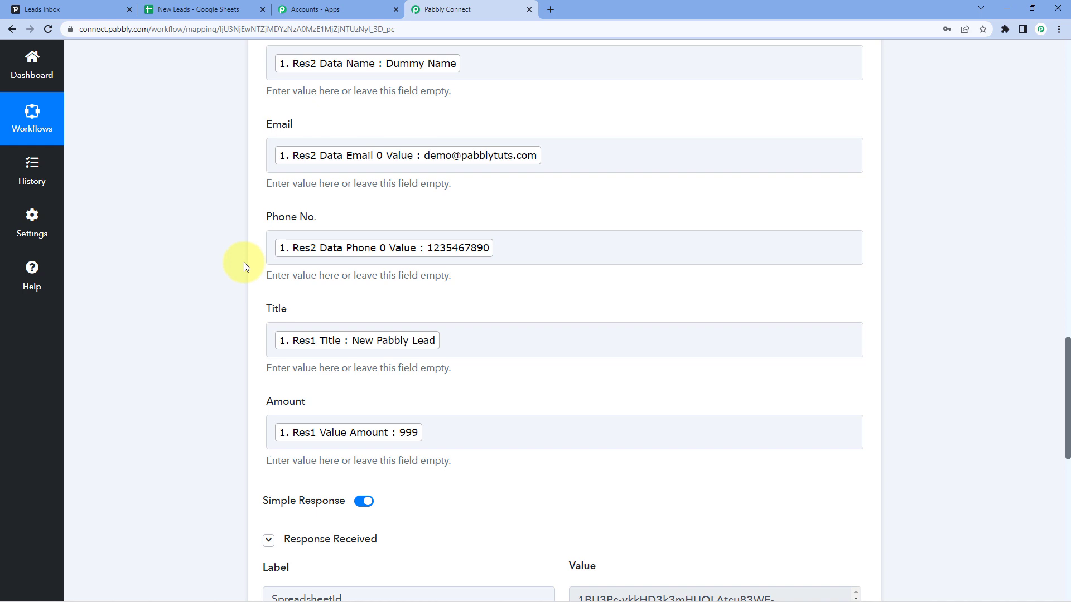
In New Leads, unbold row 2 and widen columns A, B and D to fit the lead's data
click(207, 9)
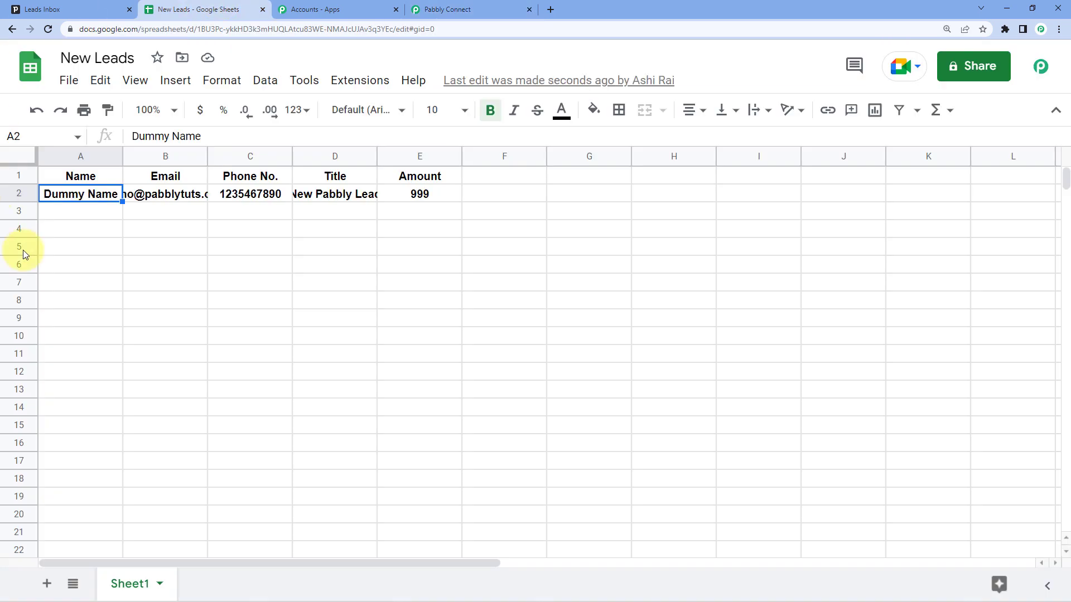
click(17, 191)
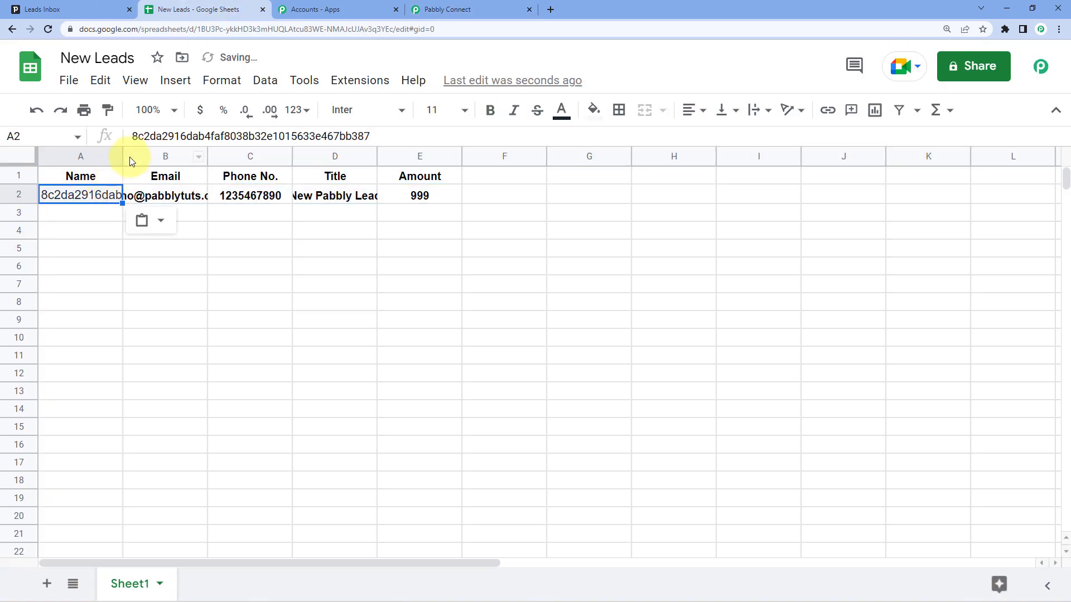
key(ctrl+z)
key(ctrl+b)
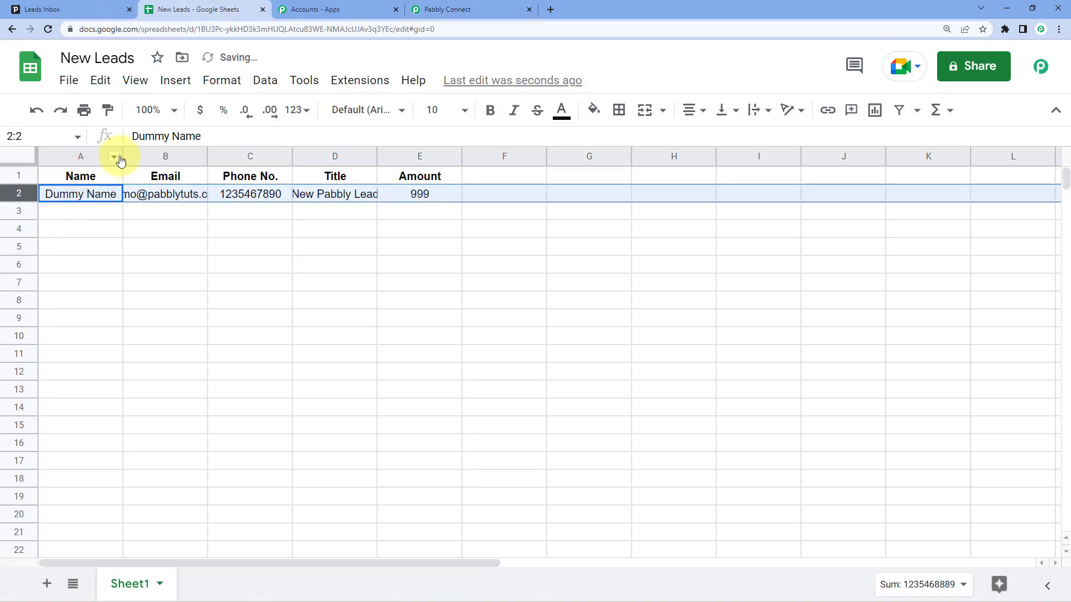
drag(121, 154, 170, 155)
drag(255, 152, 324, 161)
drag(494, 156, 536, 157)
click(148, 199)
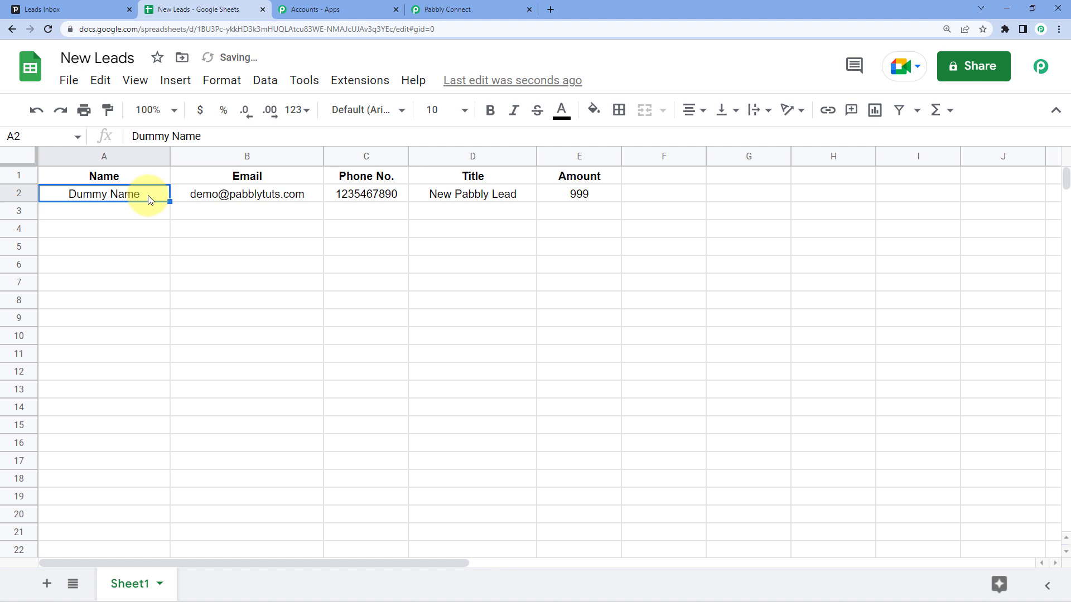
Compare the lead in Pipedrive with row 2's email, phone, title and amount 999
click(78, 9)
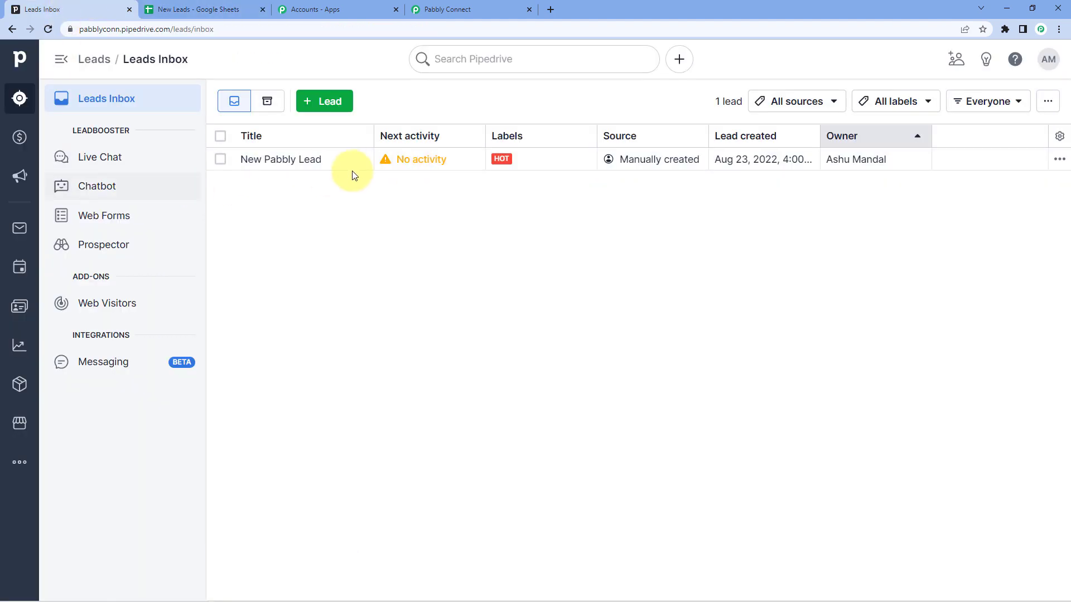
click(498, 7)
click(178, 5)
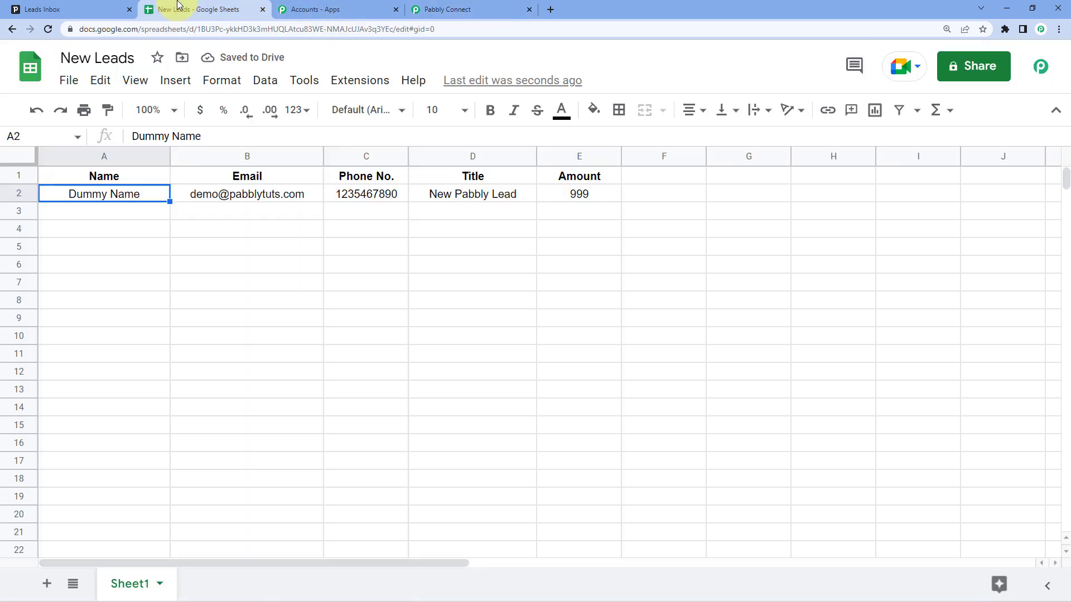
click(212, 175)
click(215, 195)
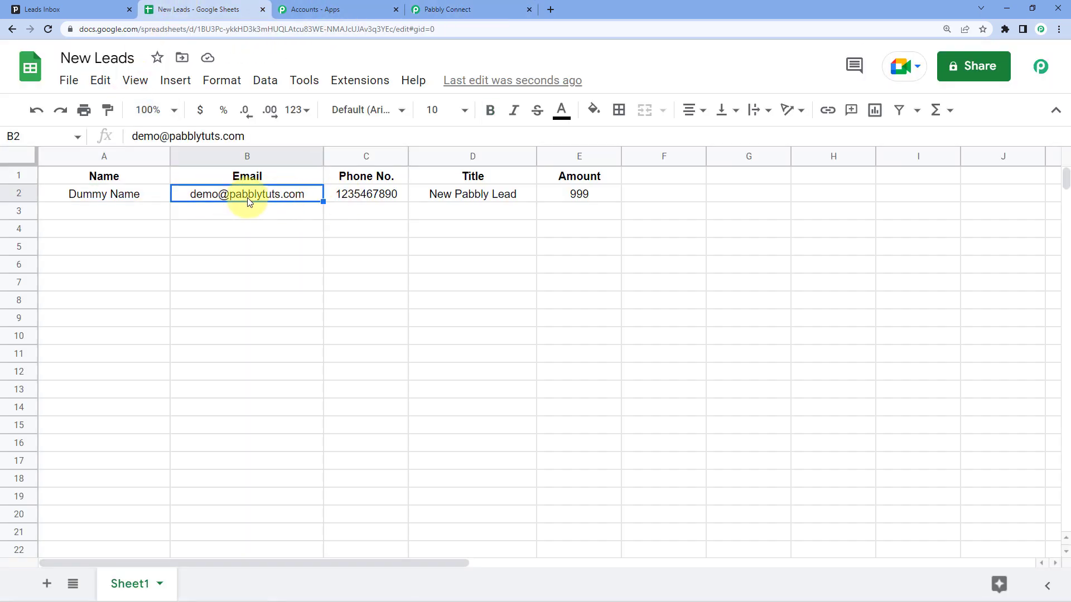
click(359, 192)
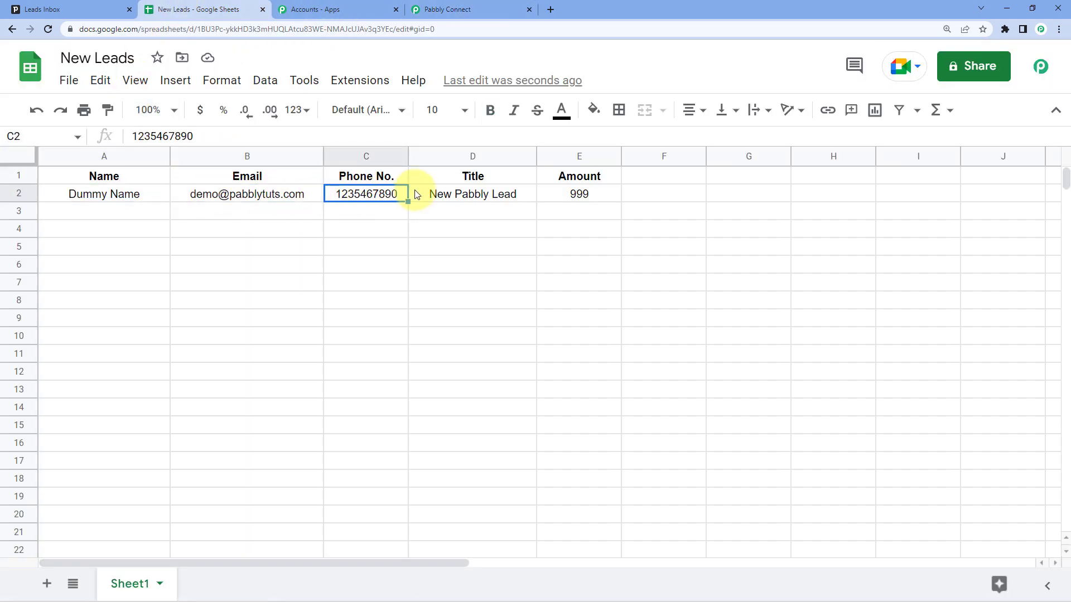
click(456, 199)
click(563, 192)
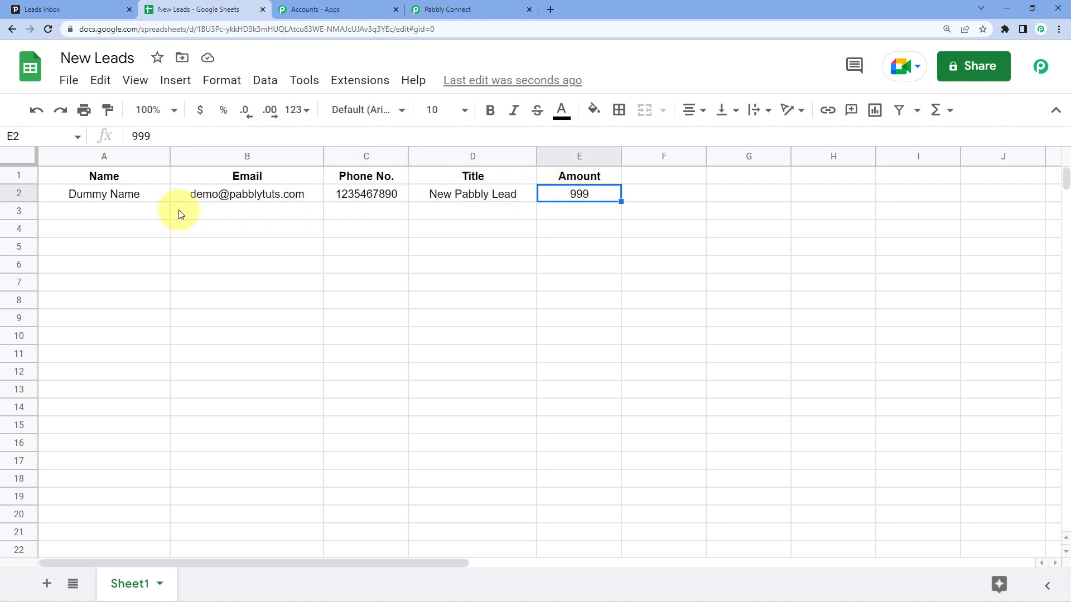
click(149, 216)
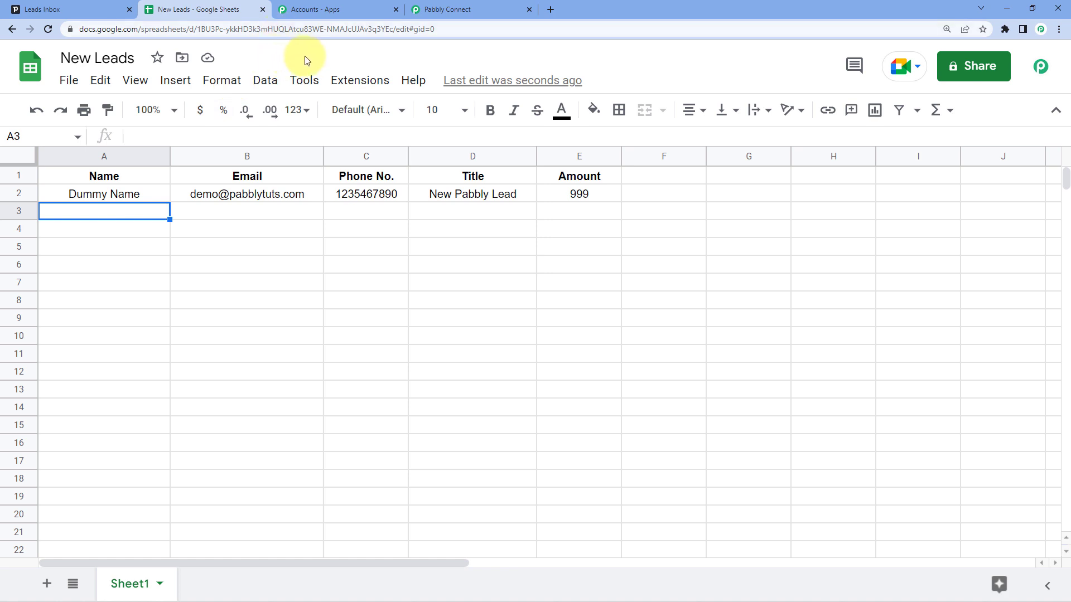
Return to the Pabbly Connect workflow and confirm it shows as ON
click(485, 9)
scroll(874, 215, up, 10)
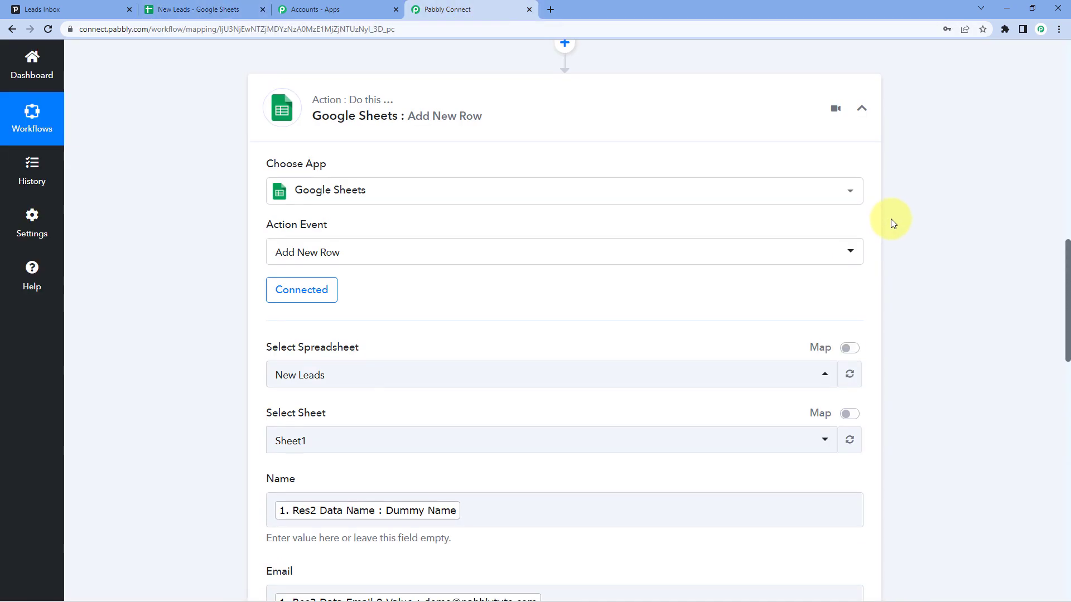
scroll(902, 307, up, 15)
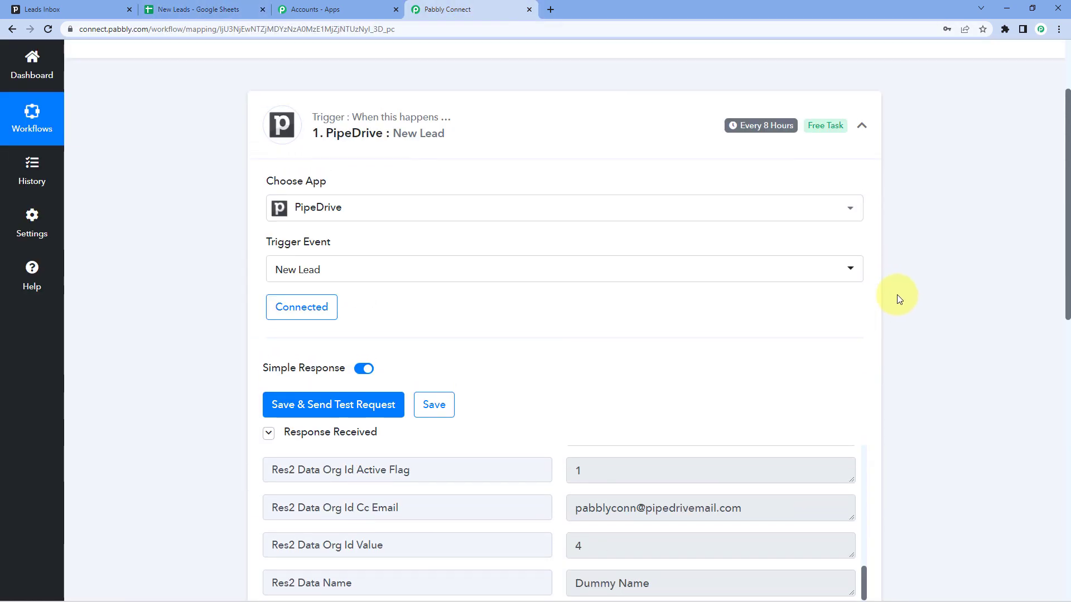
scroll(178, 222, down, 1)
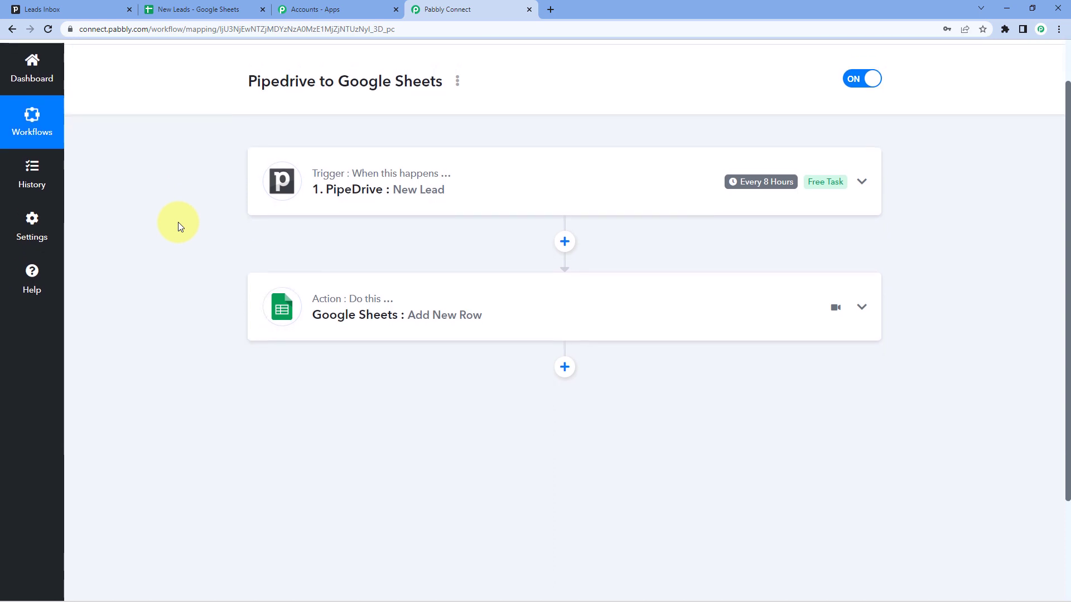